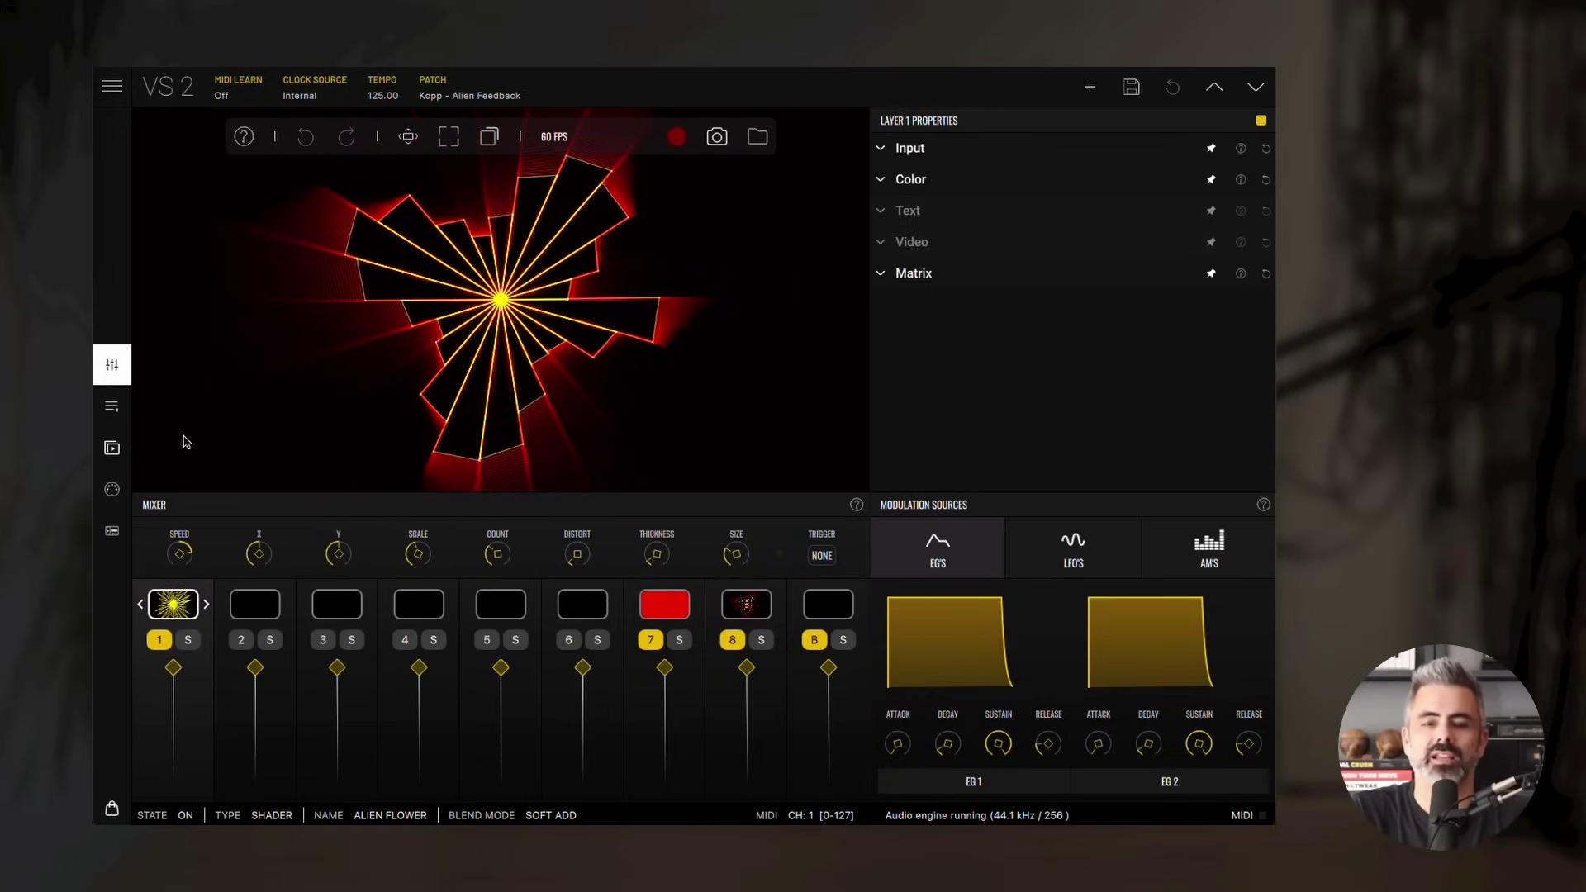
- Create a new untitled scene and open the Layer Material shader browser for layer 1
left_click(1091, 88)
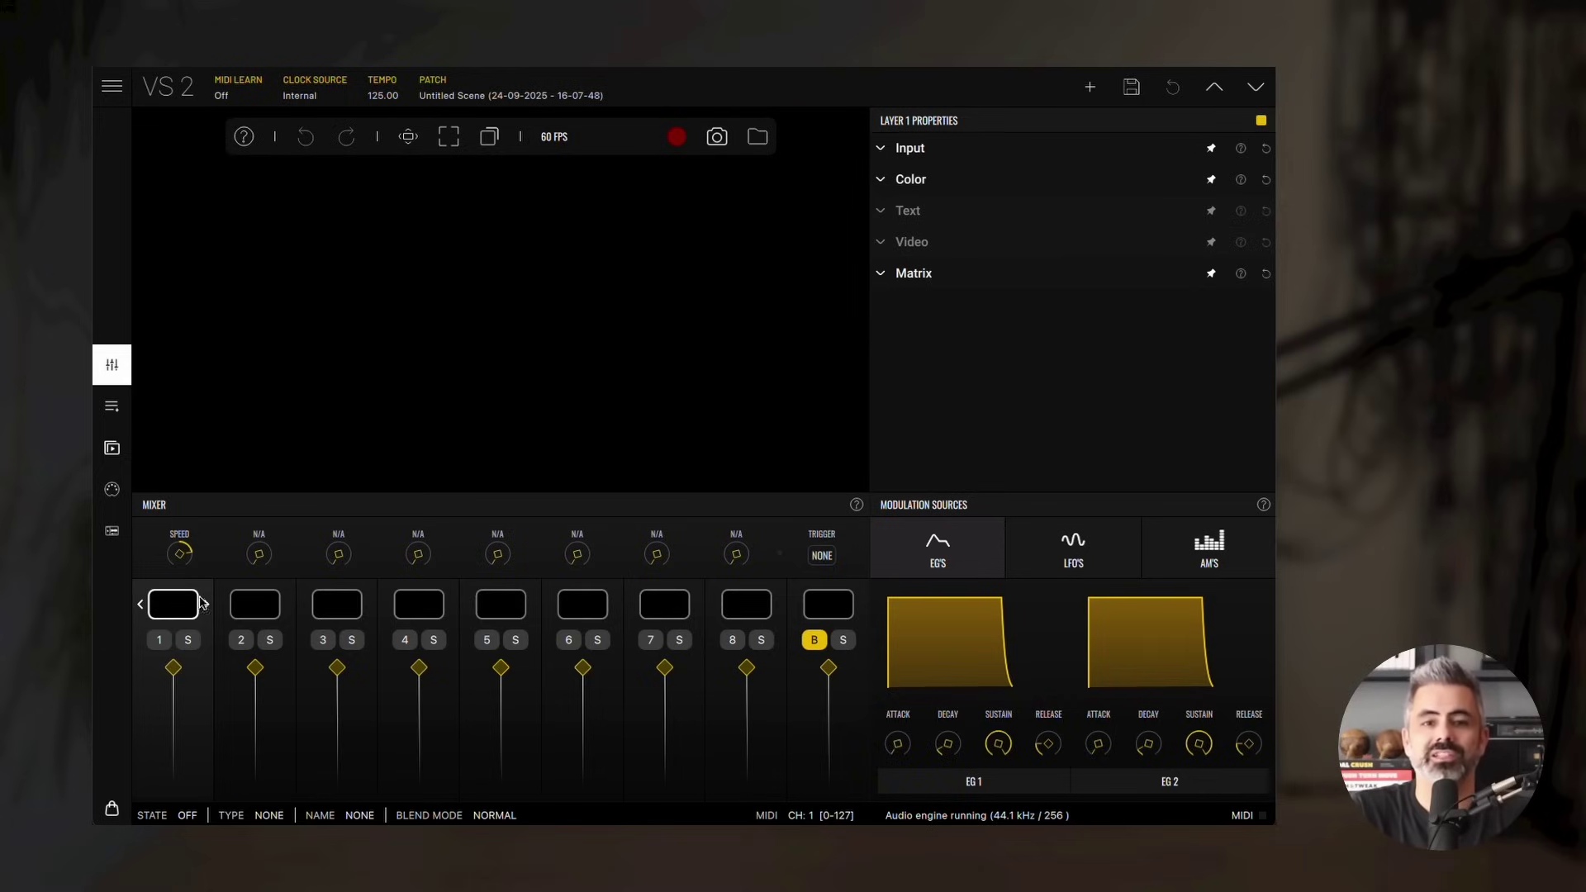
right_click(173, 609)
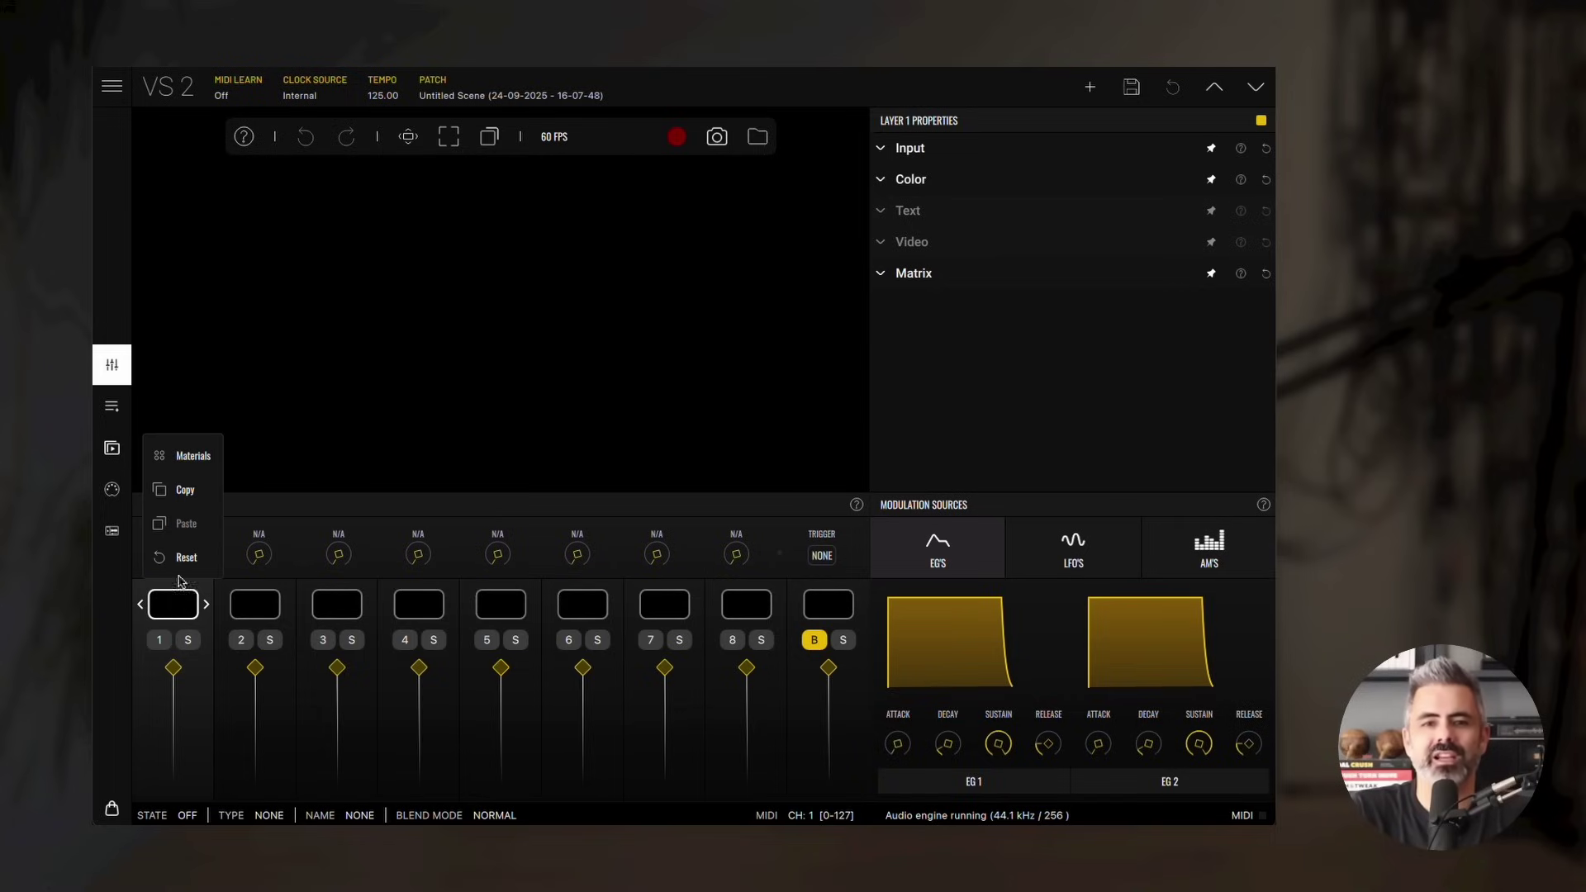
left_click(306, 444)
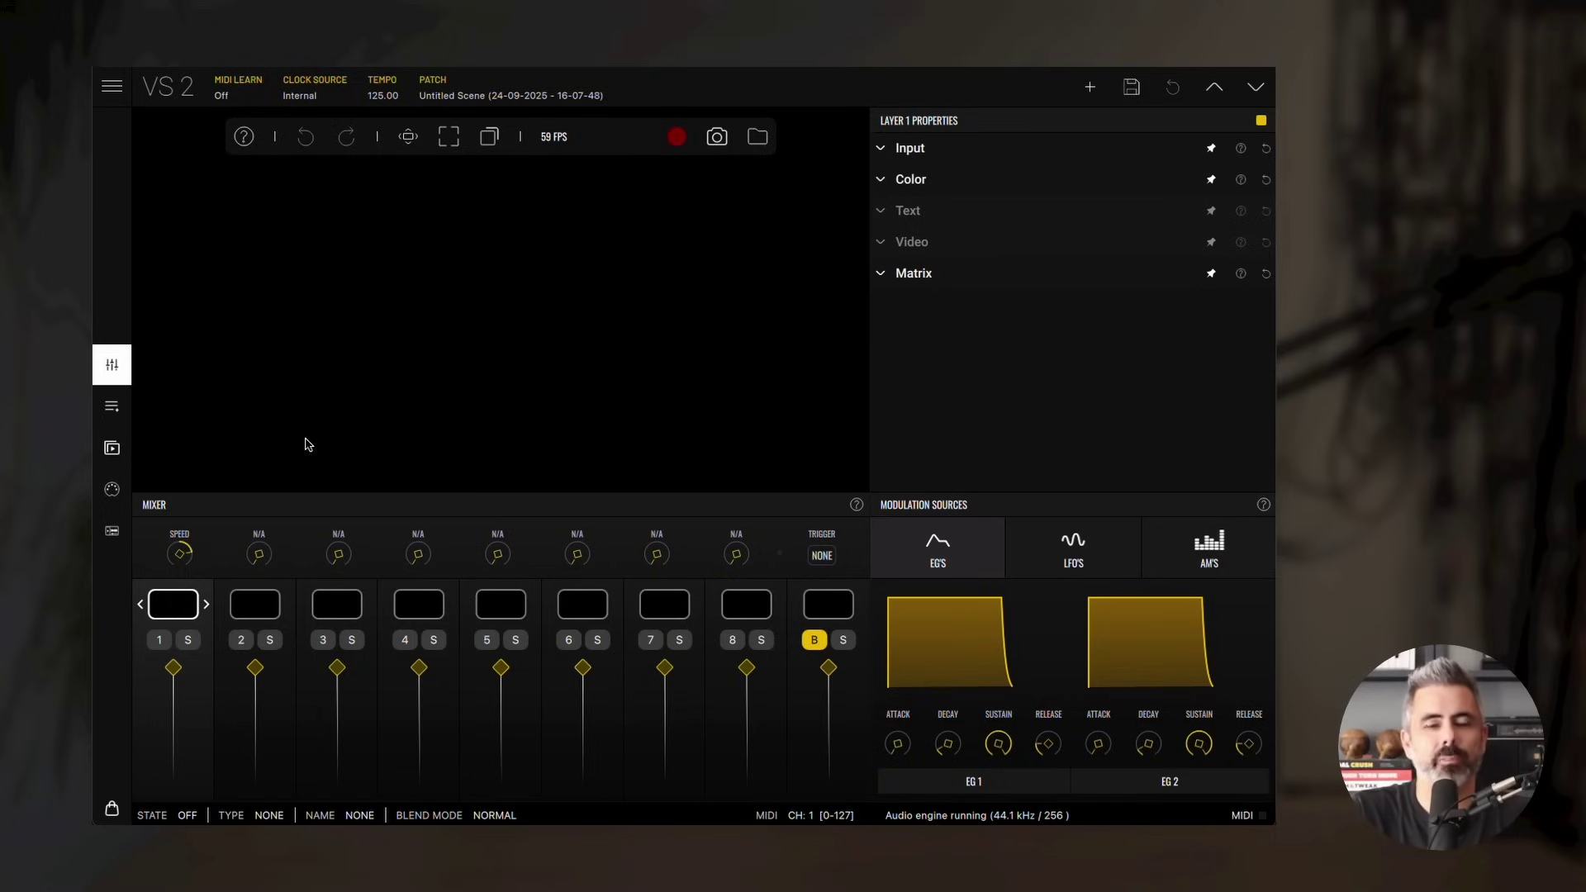
left_click(175, 611)
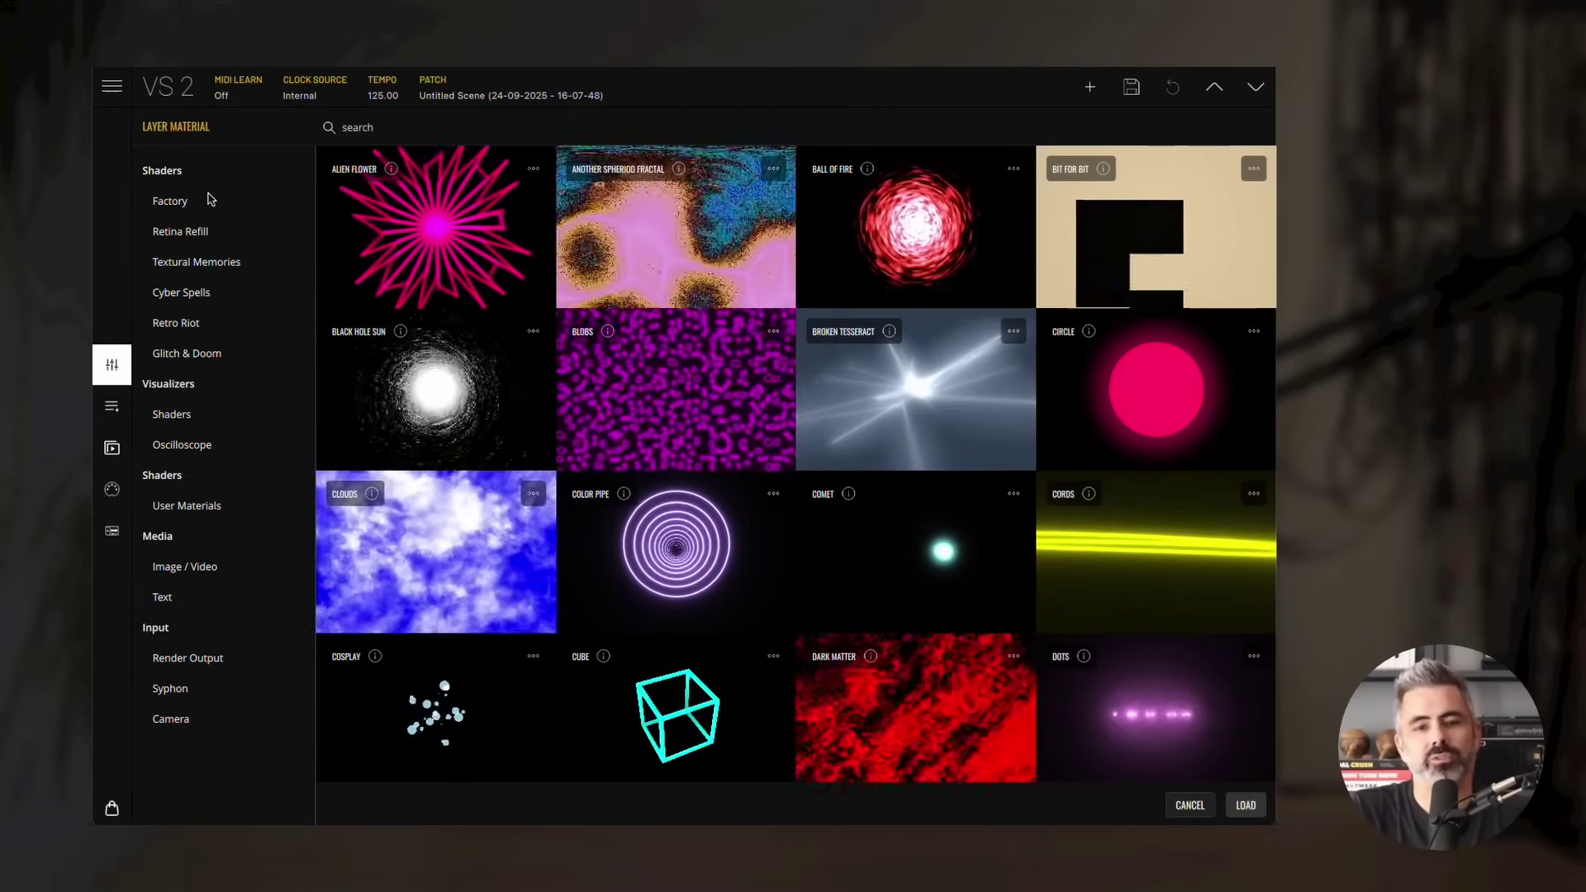
- Browse the Factory, Retina Refill, Textural Memories, Cyber Spells and Retro Riot shader collections
left_click(164, 211)
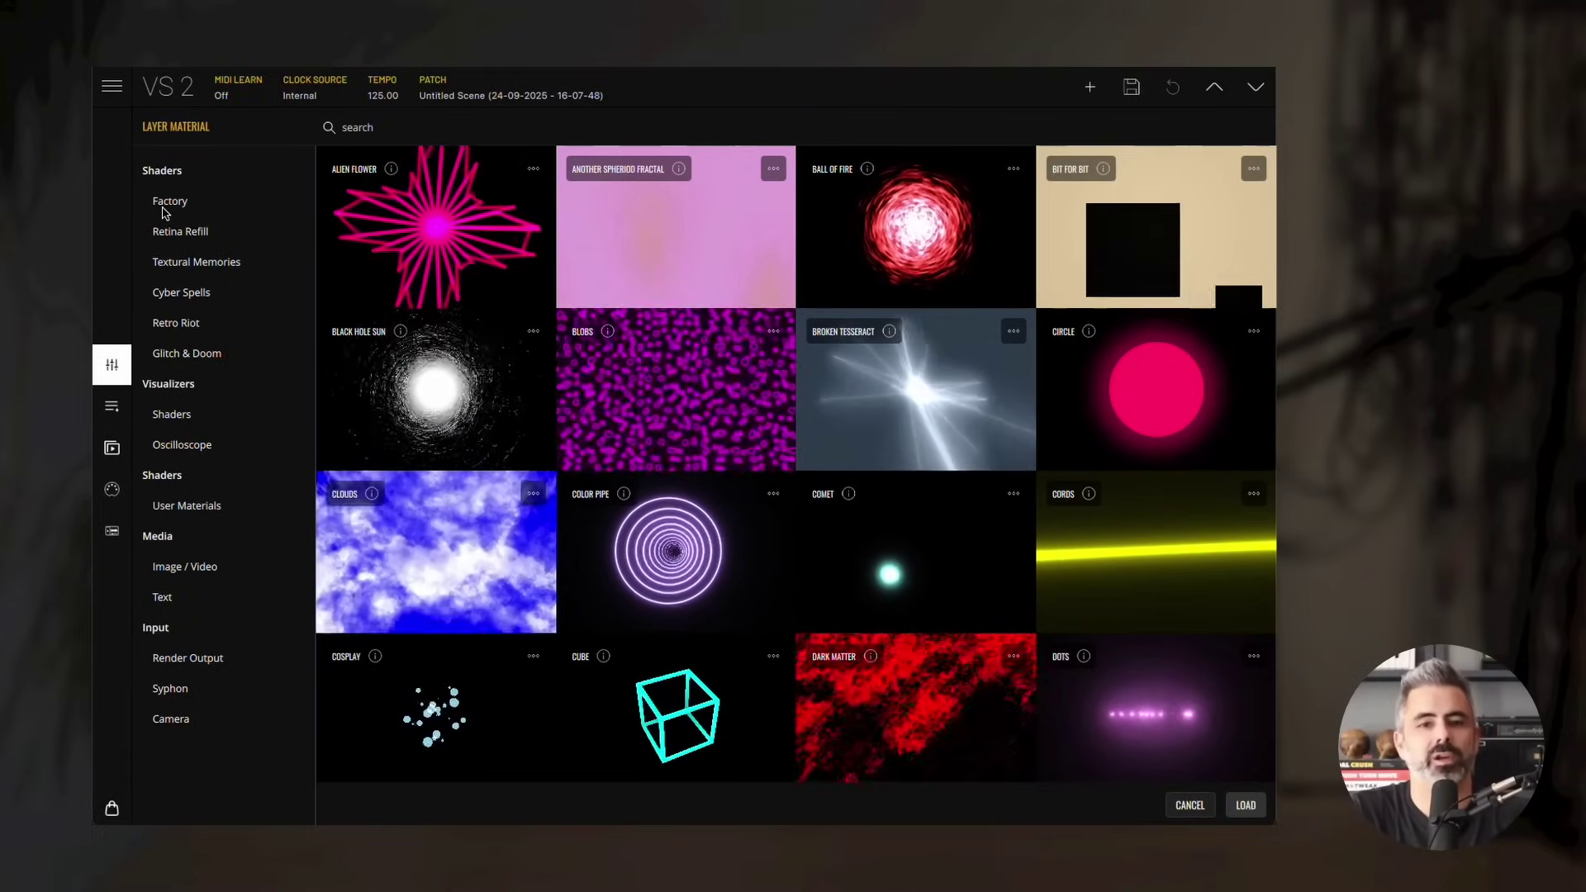
left_click(174, 234)
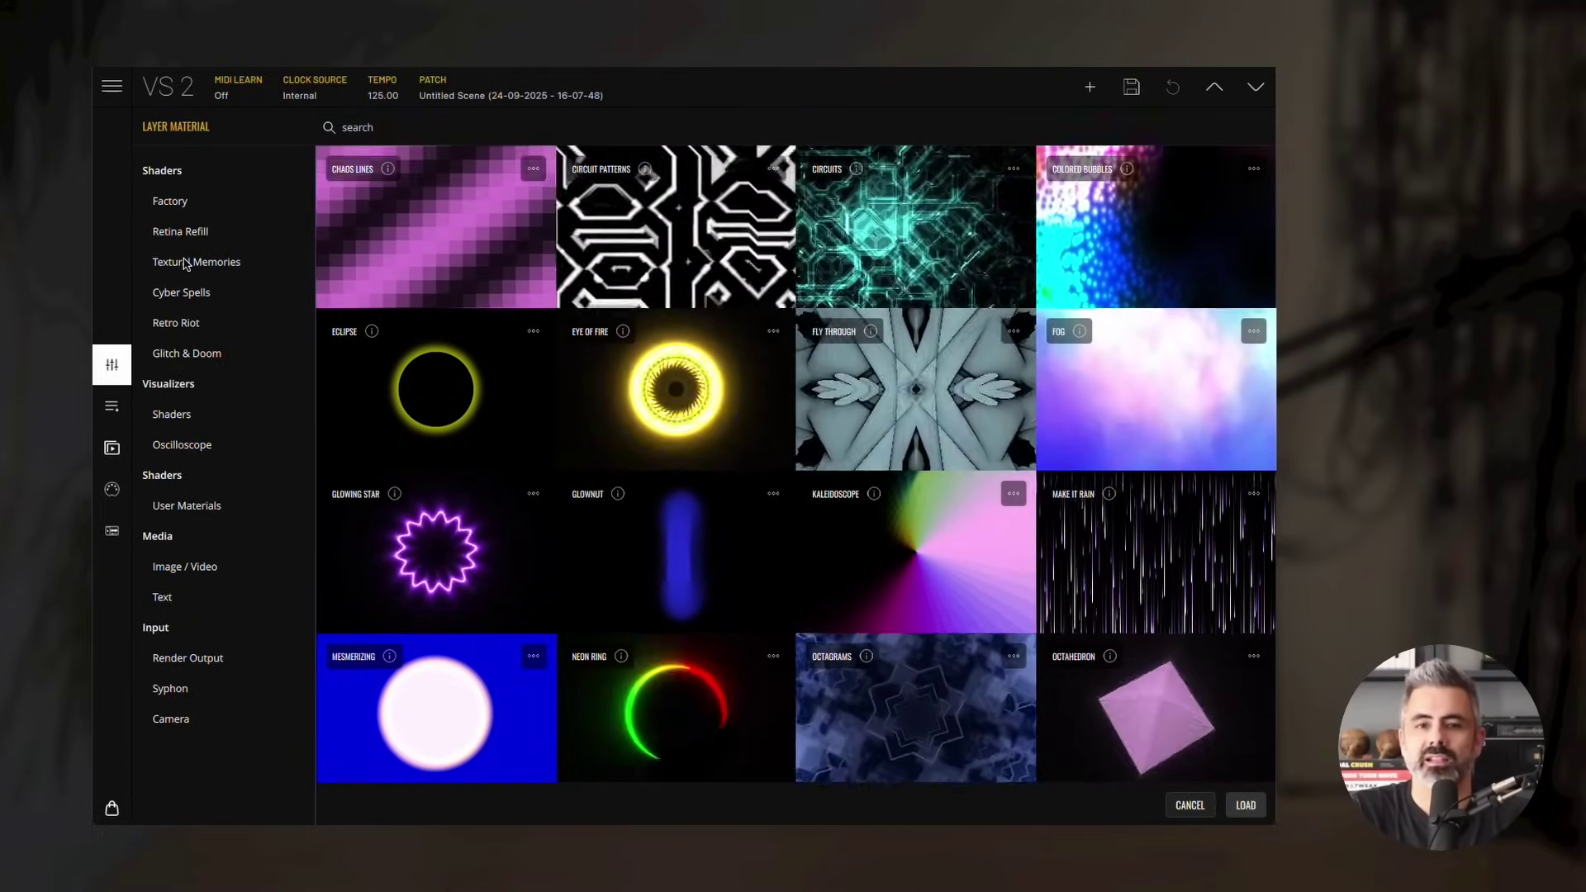
left_click(185, 263)
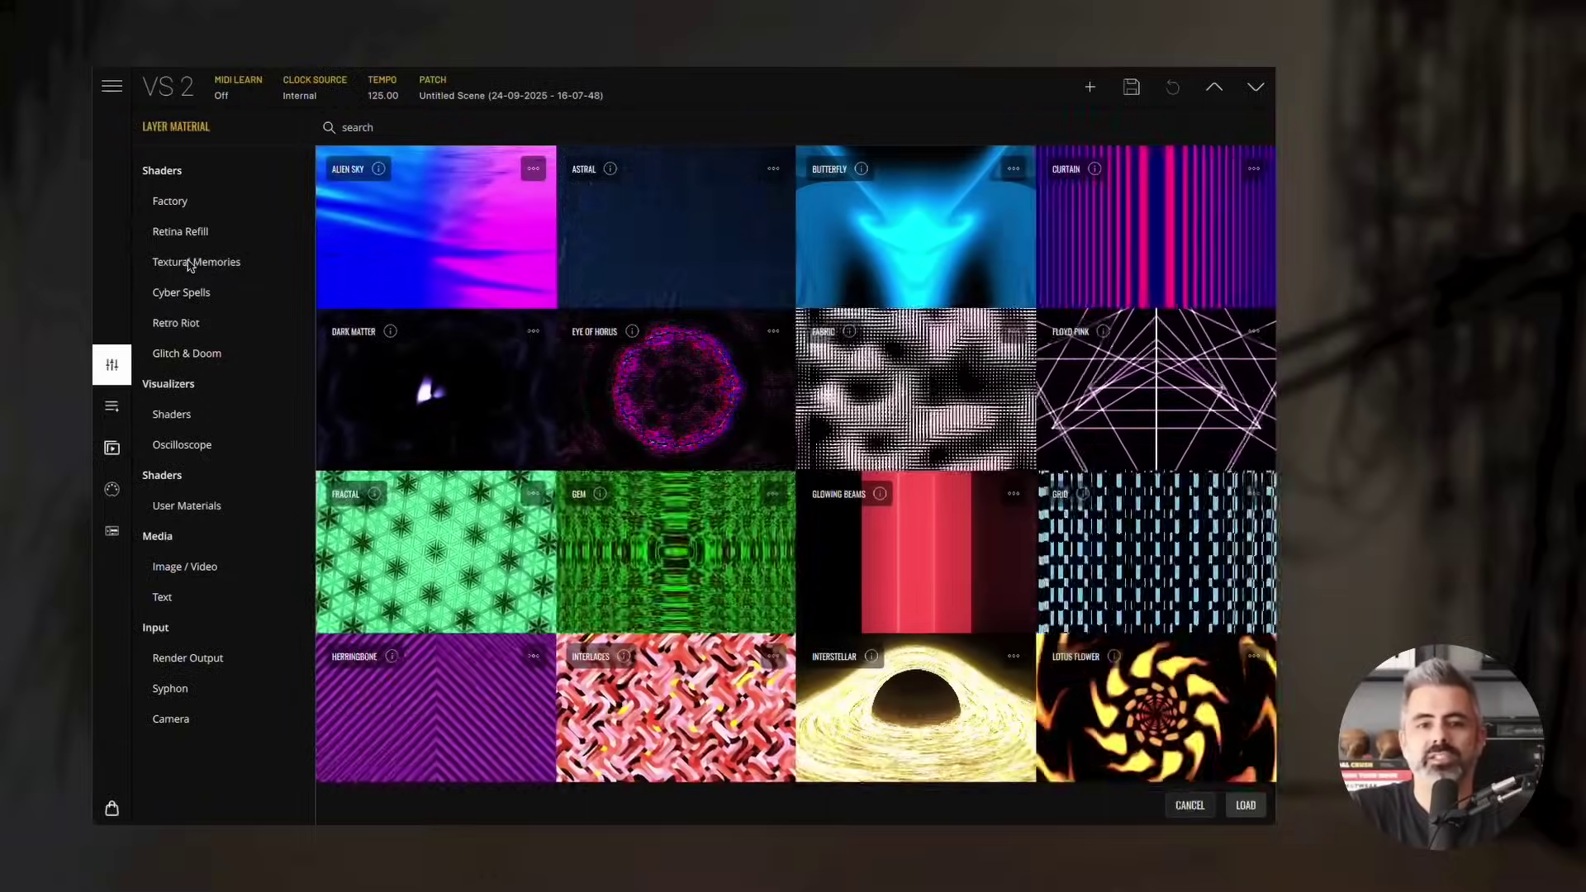
left_click(187, 295)
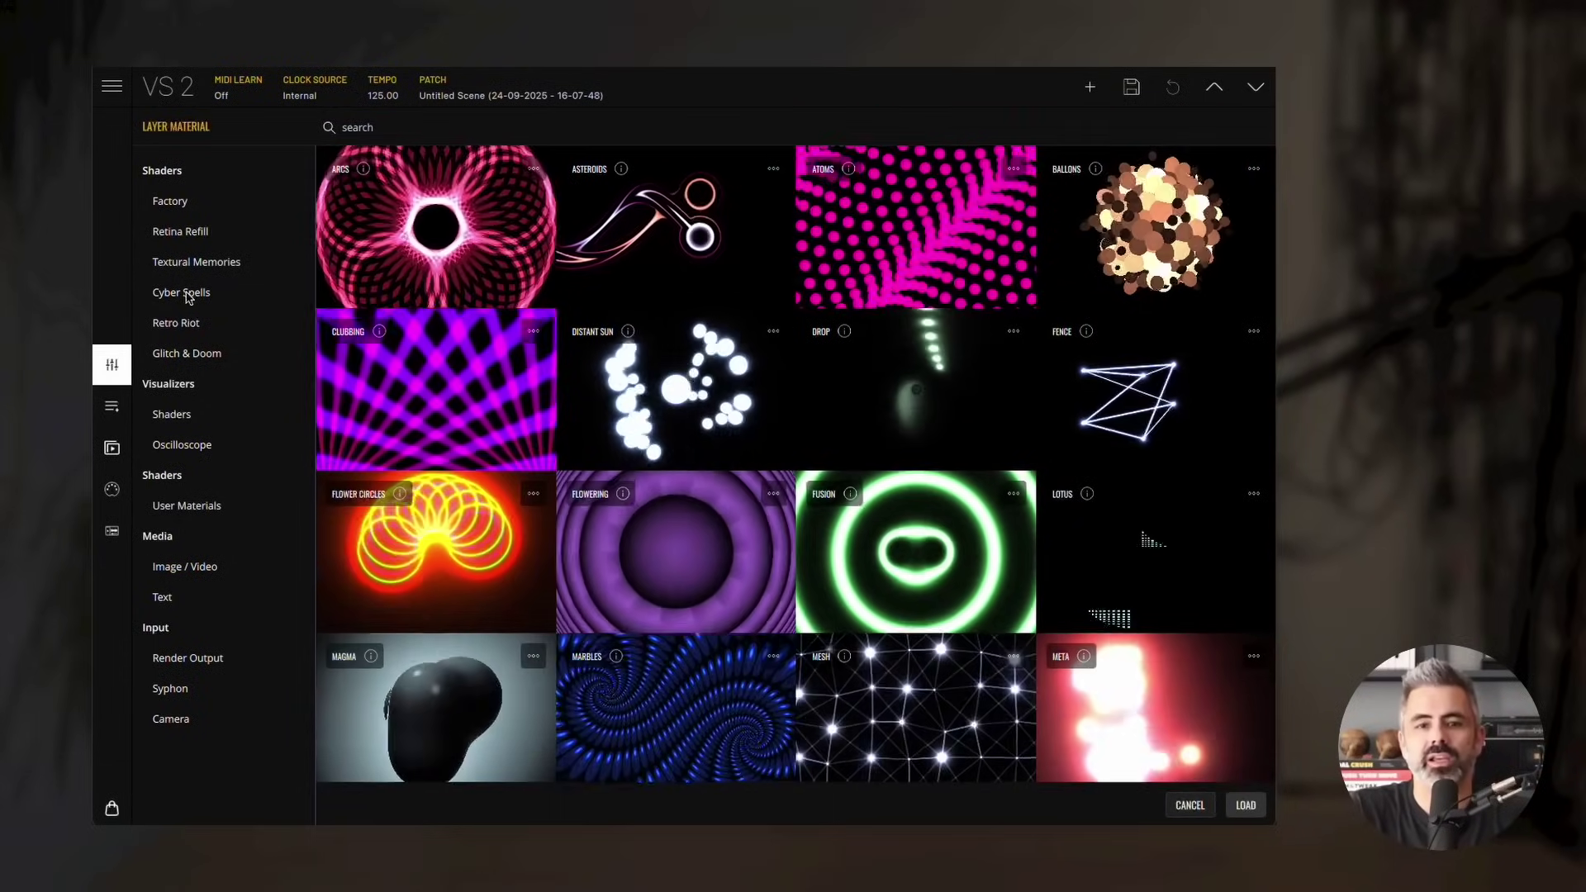
left_click(188, 324)
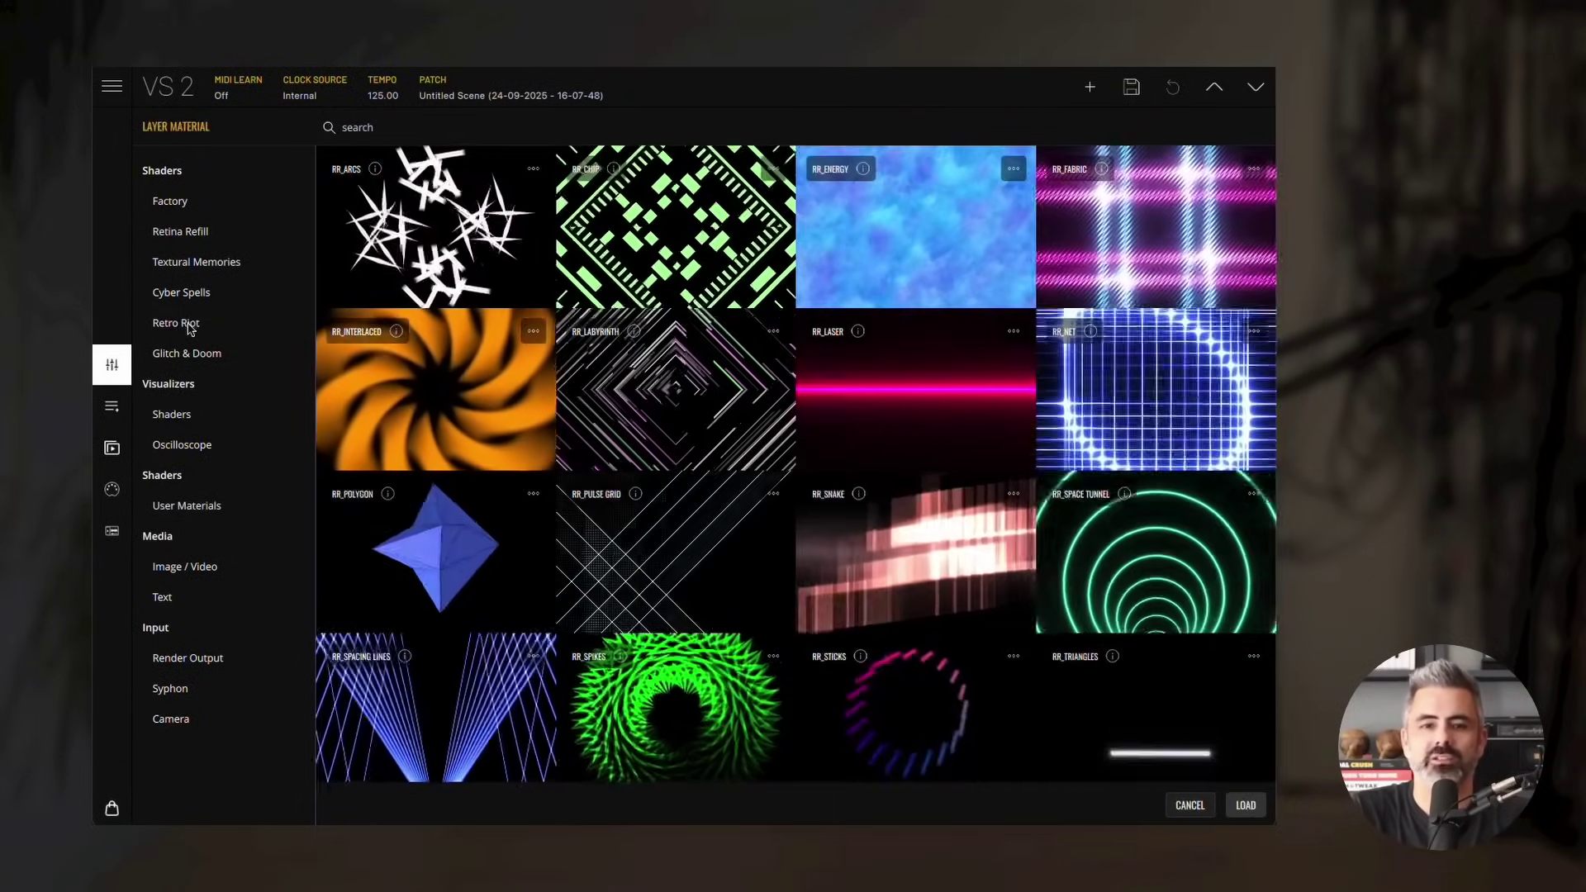
left_click(192, 202)
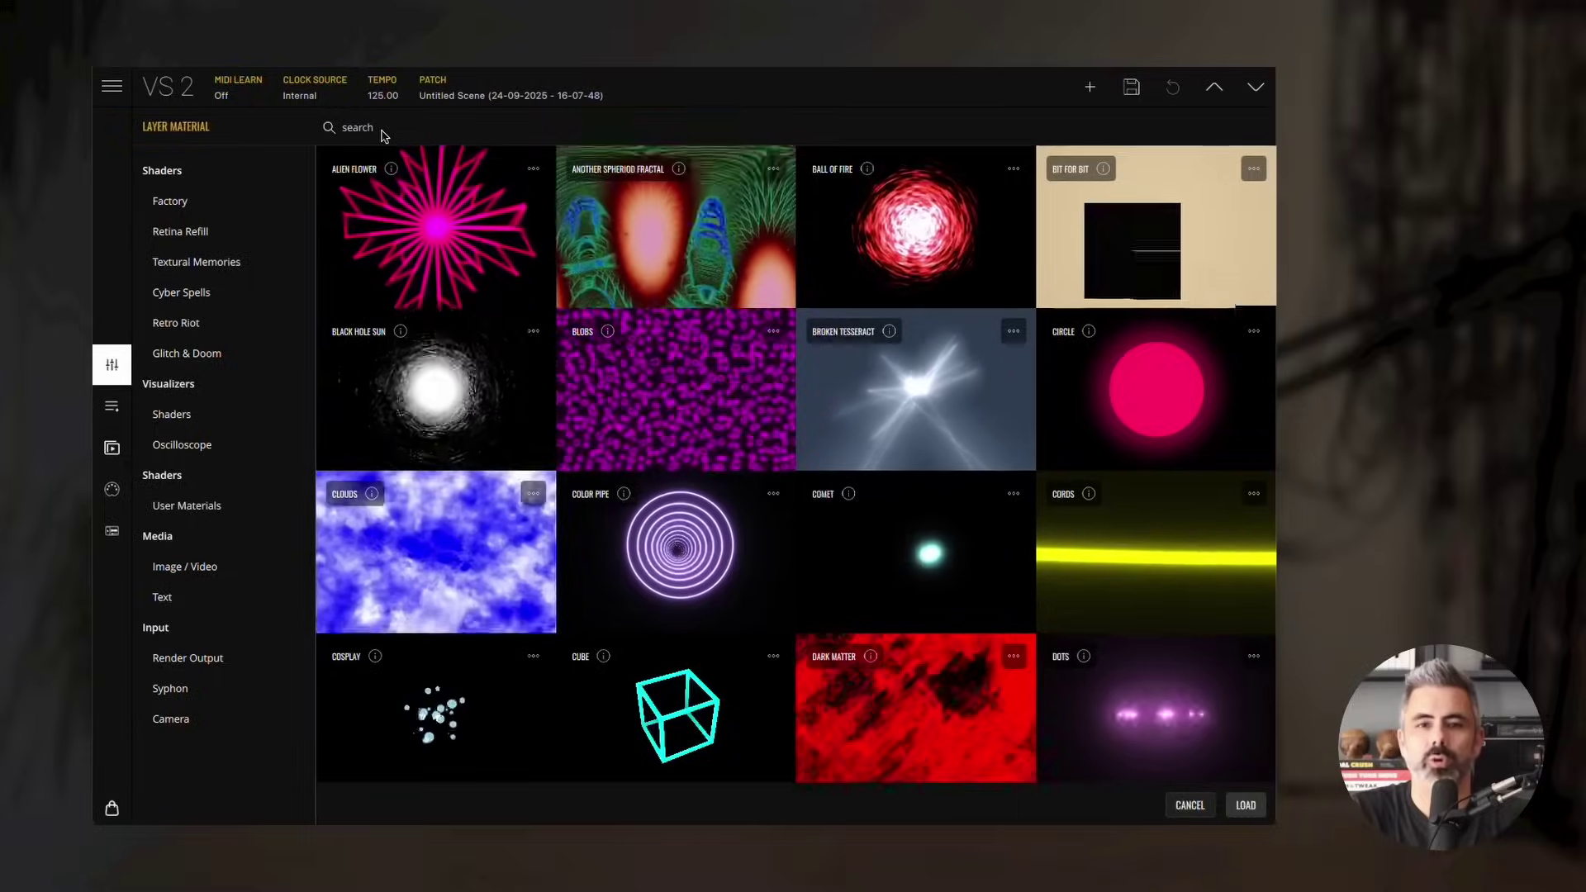
- Search the library for 'glowing' and load Glowing Circle into layer 1
left_click(384, 132)
type("glowing")
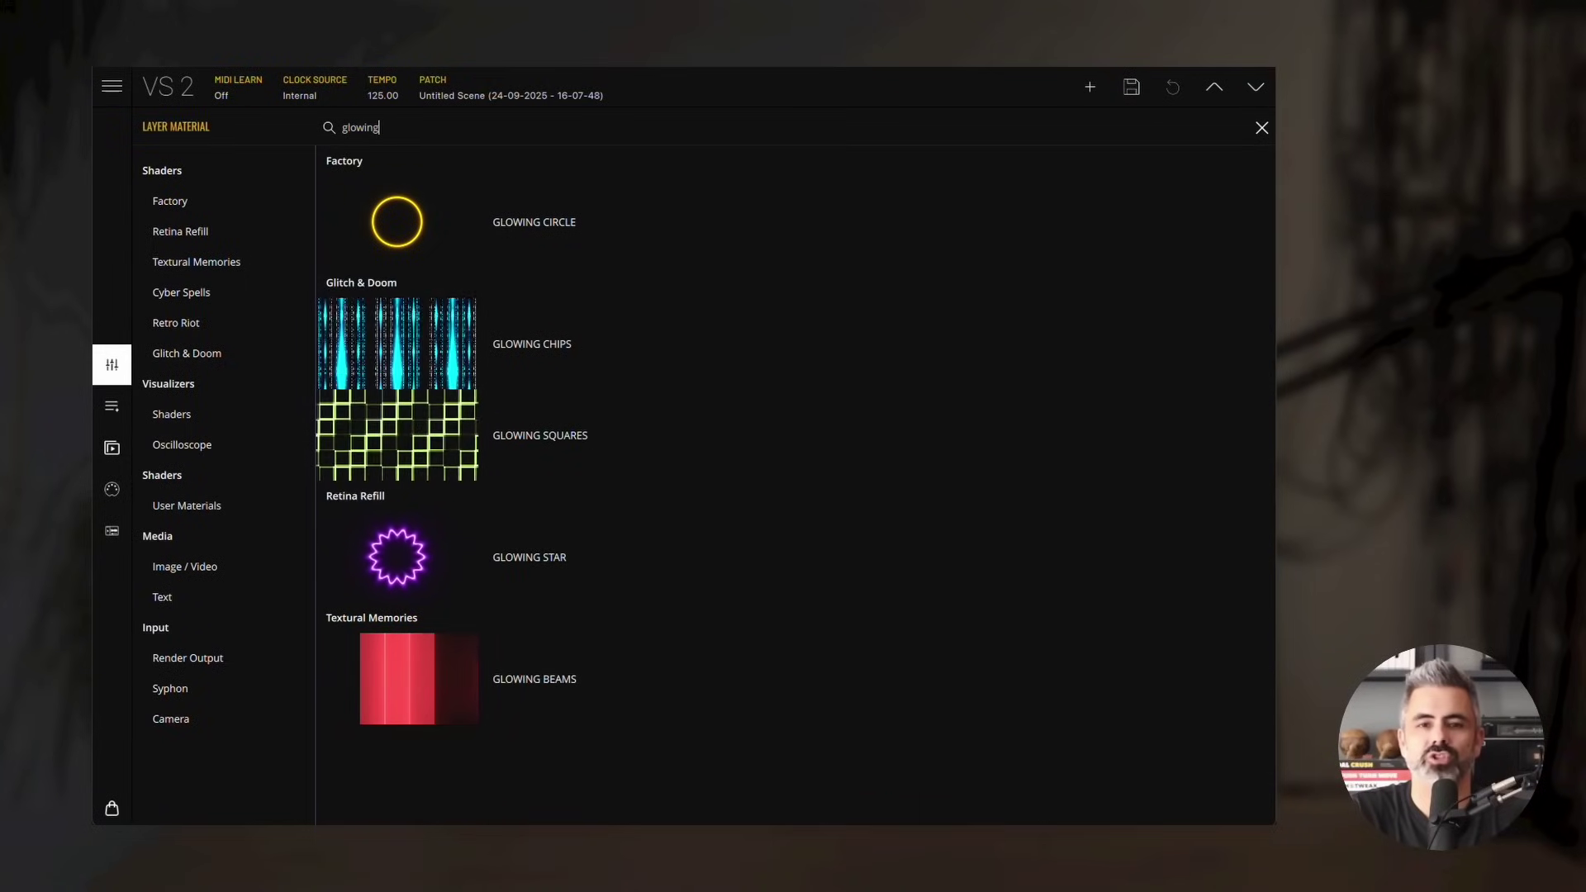
left_click(421, 223)
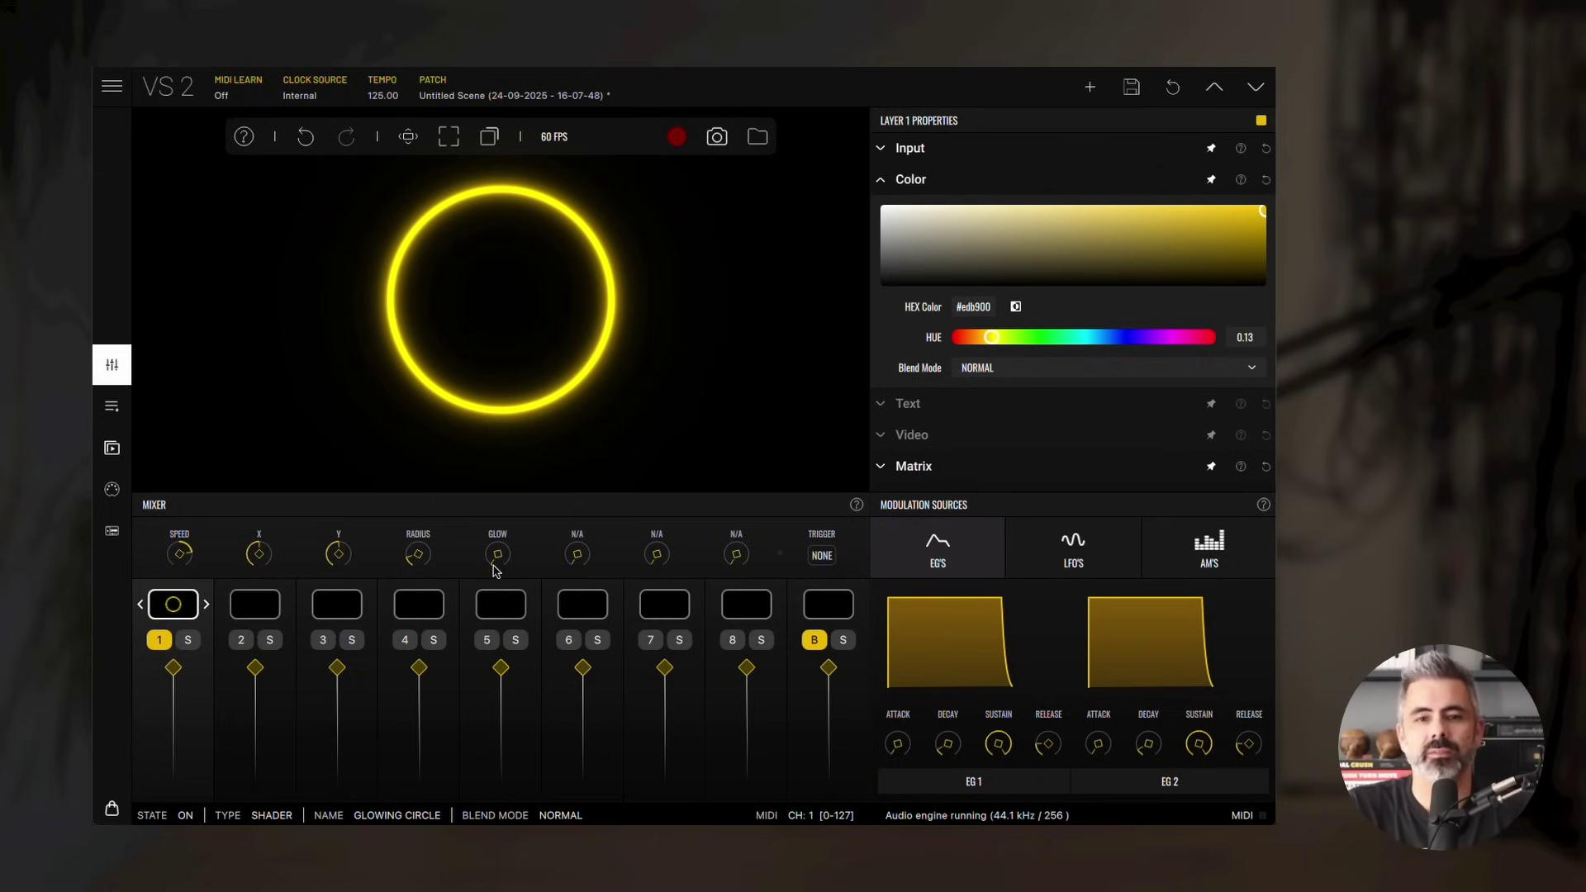
left_click_drag(263, 561, 512, 572)
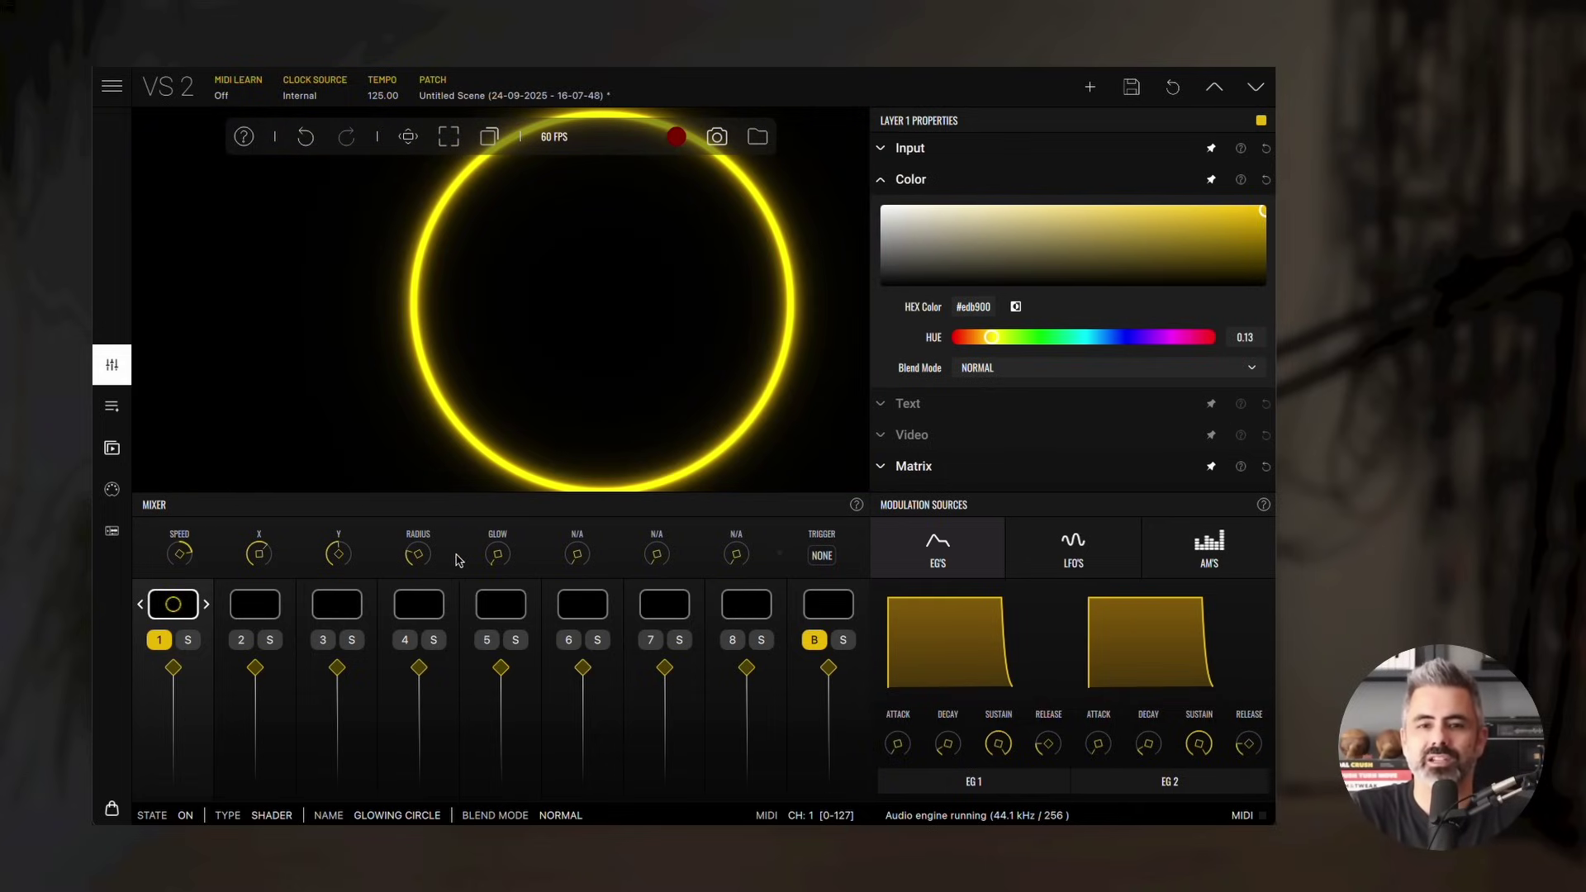
scroll(424, 562, "down", 3)
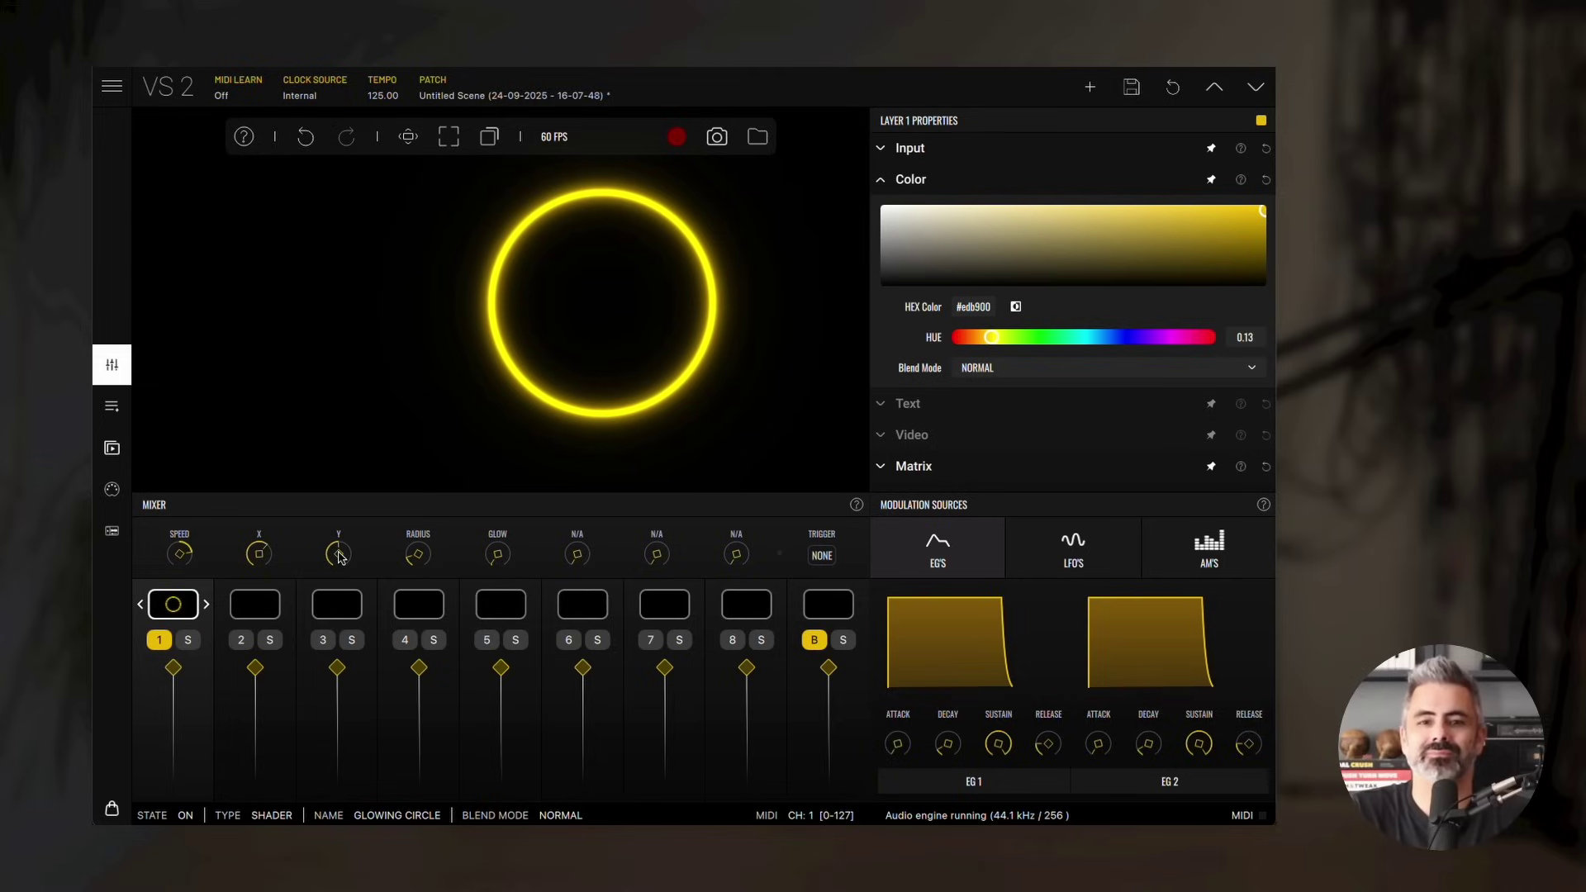
scroll(260, 561, "down", 3)
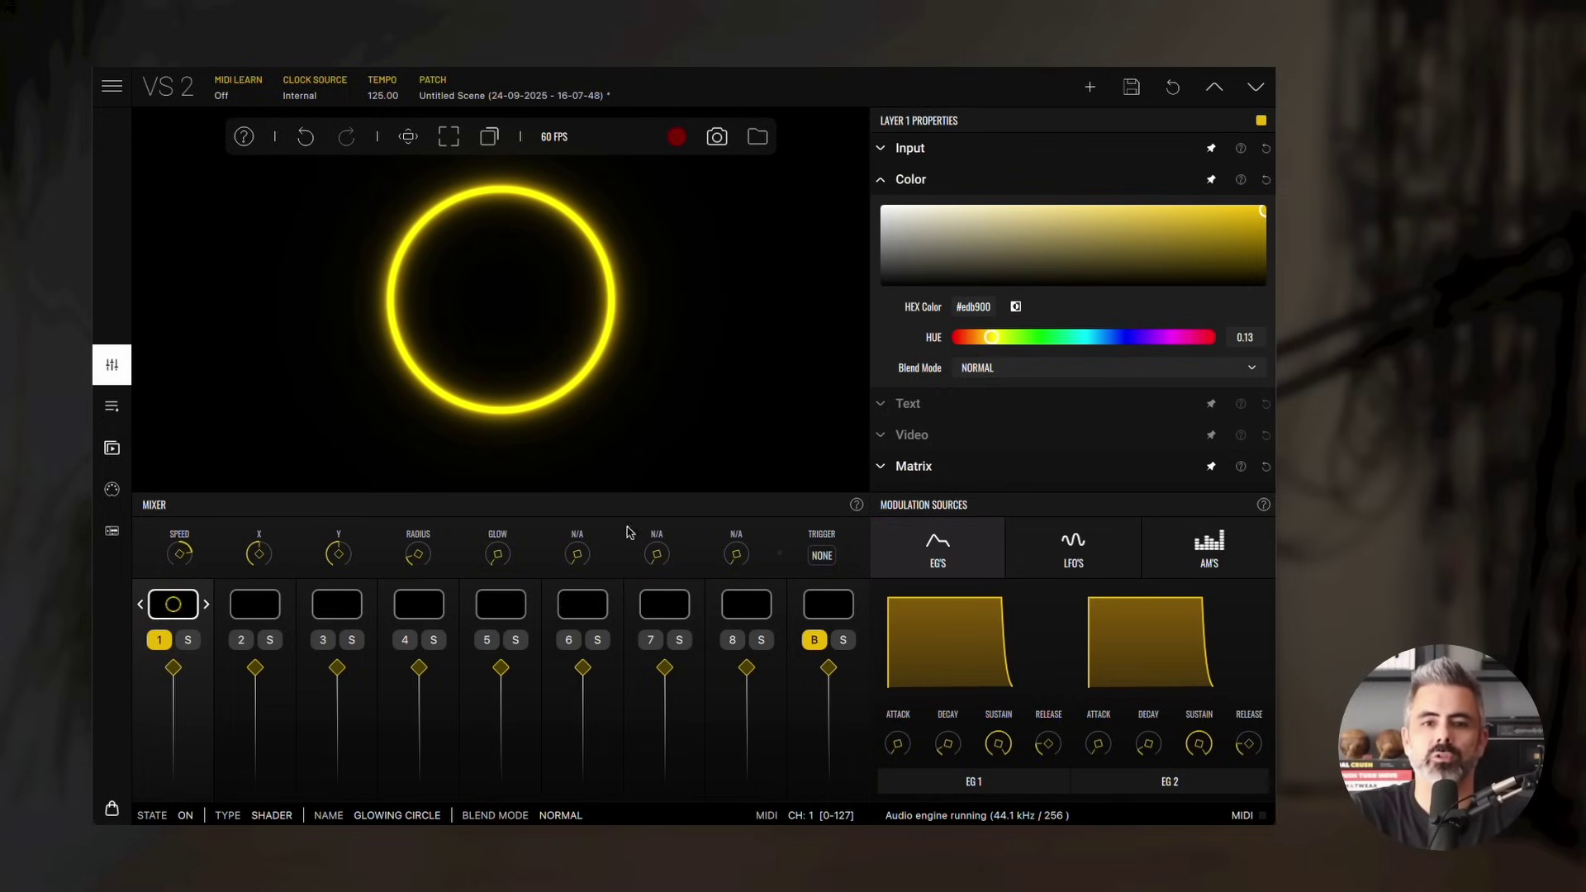
- Route keyboard to the circle's Radius at -0.155 in the matrix and lengthen EG 1's Release
left_click(827, 560)
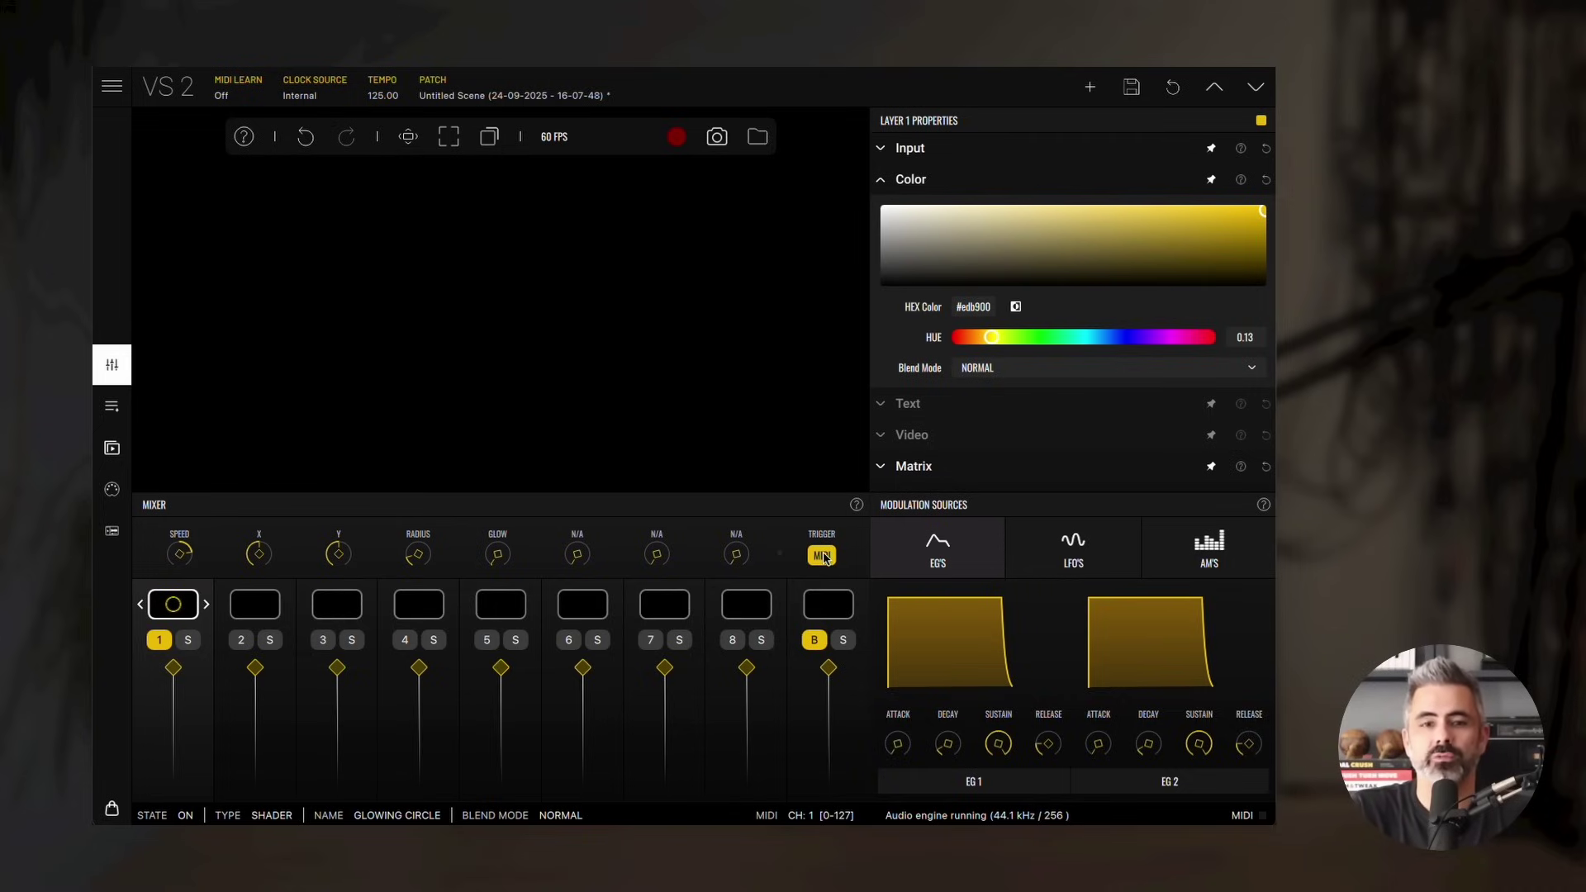
left_click(962, 182)
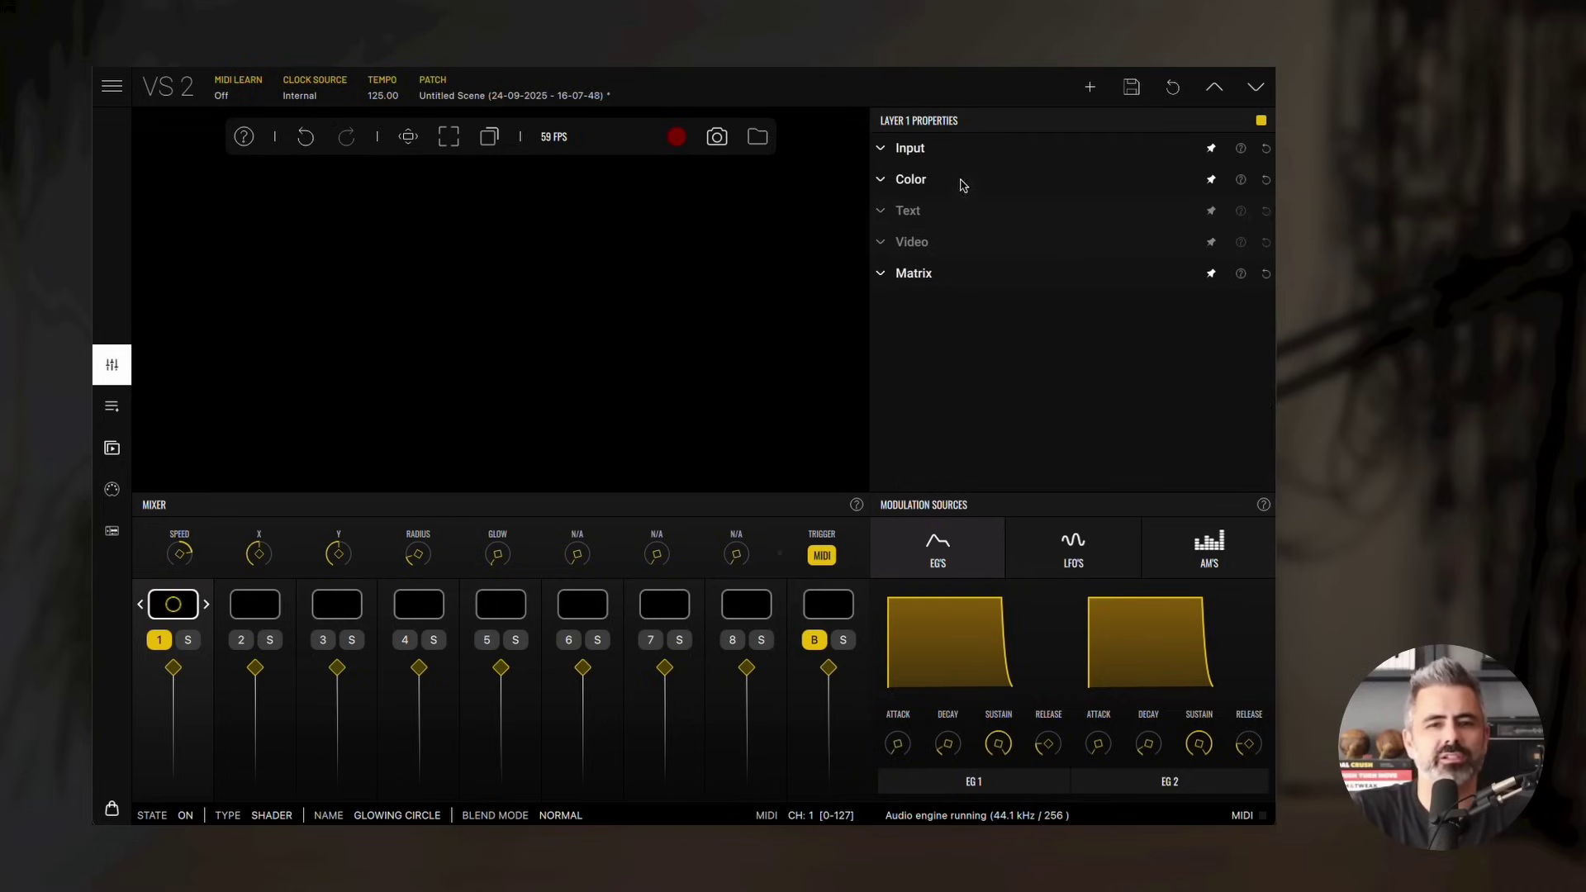
left_click(938, 272)
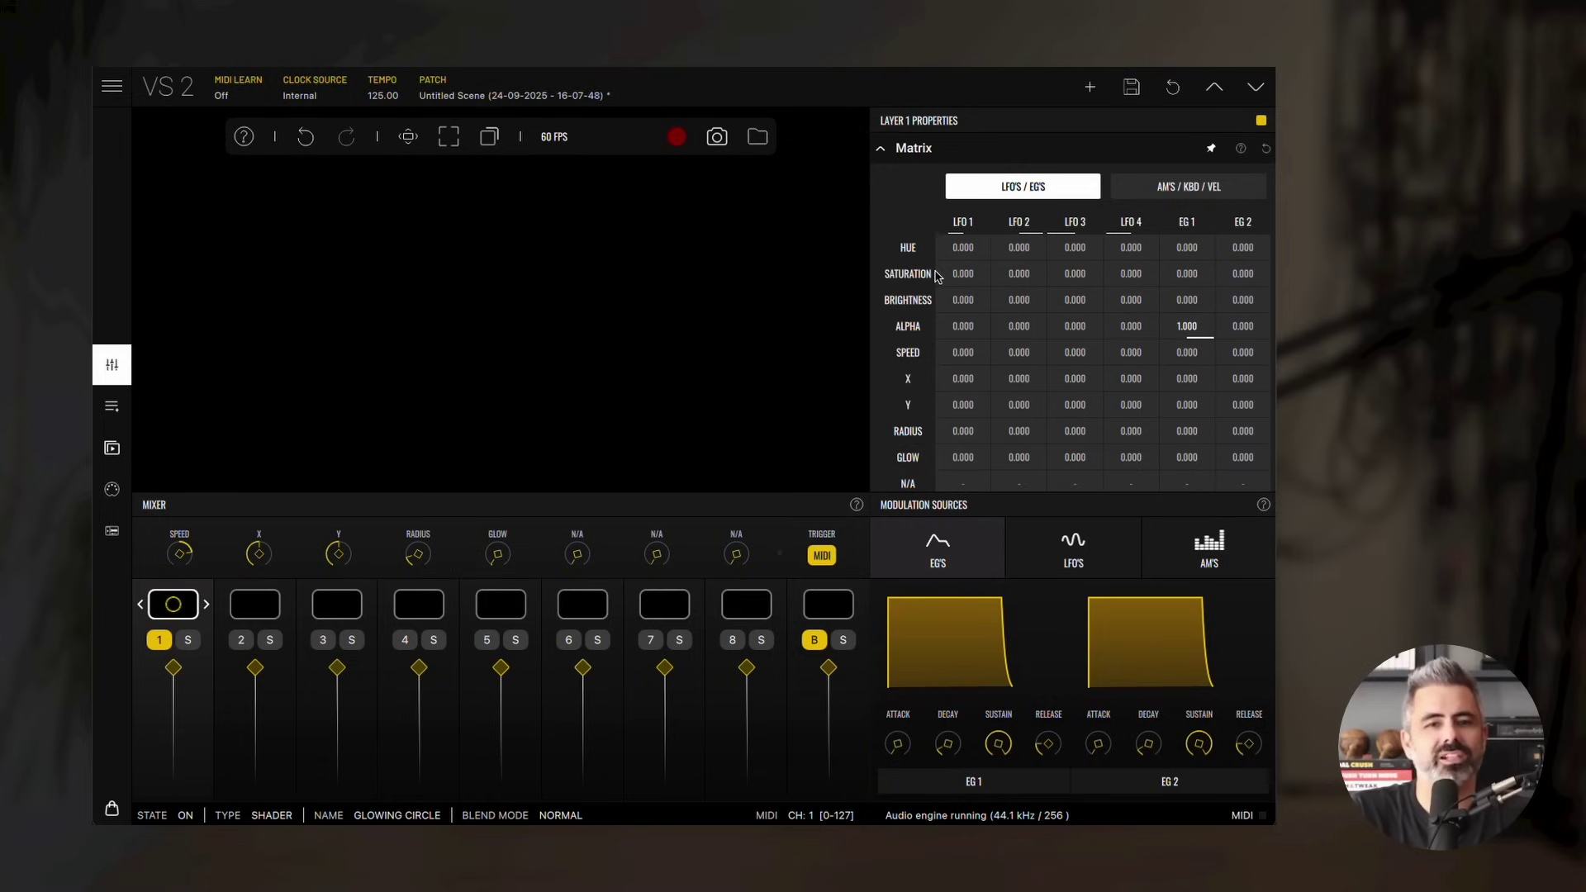
left_click(1180, 195)
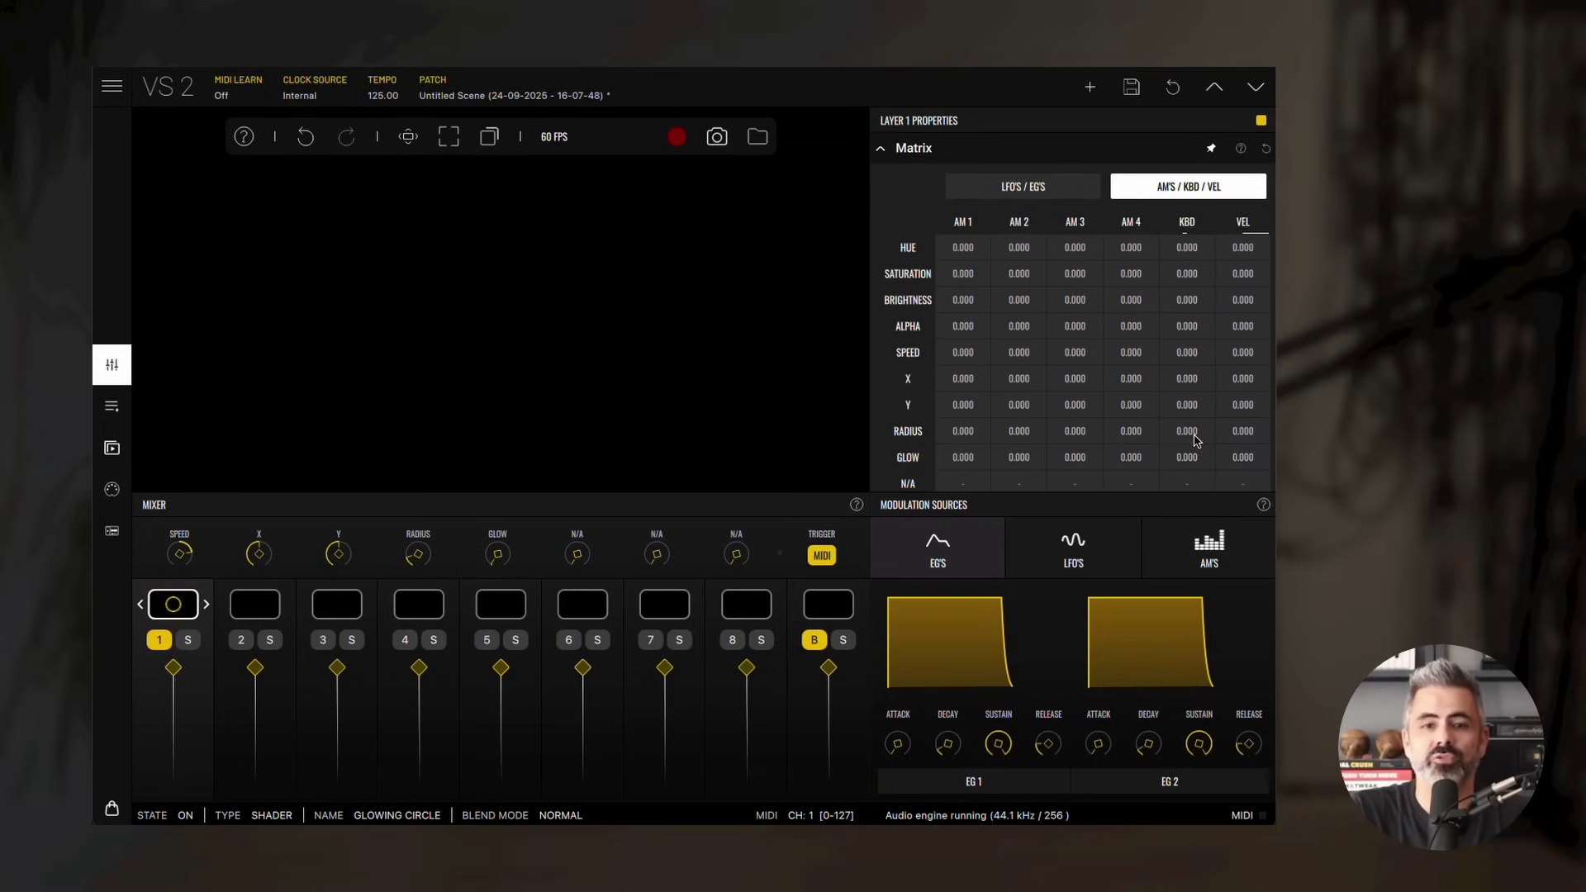
left_click_drag(1194, 438, 1204, 481)
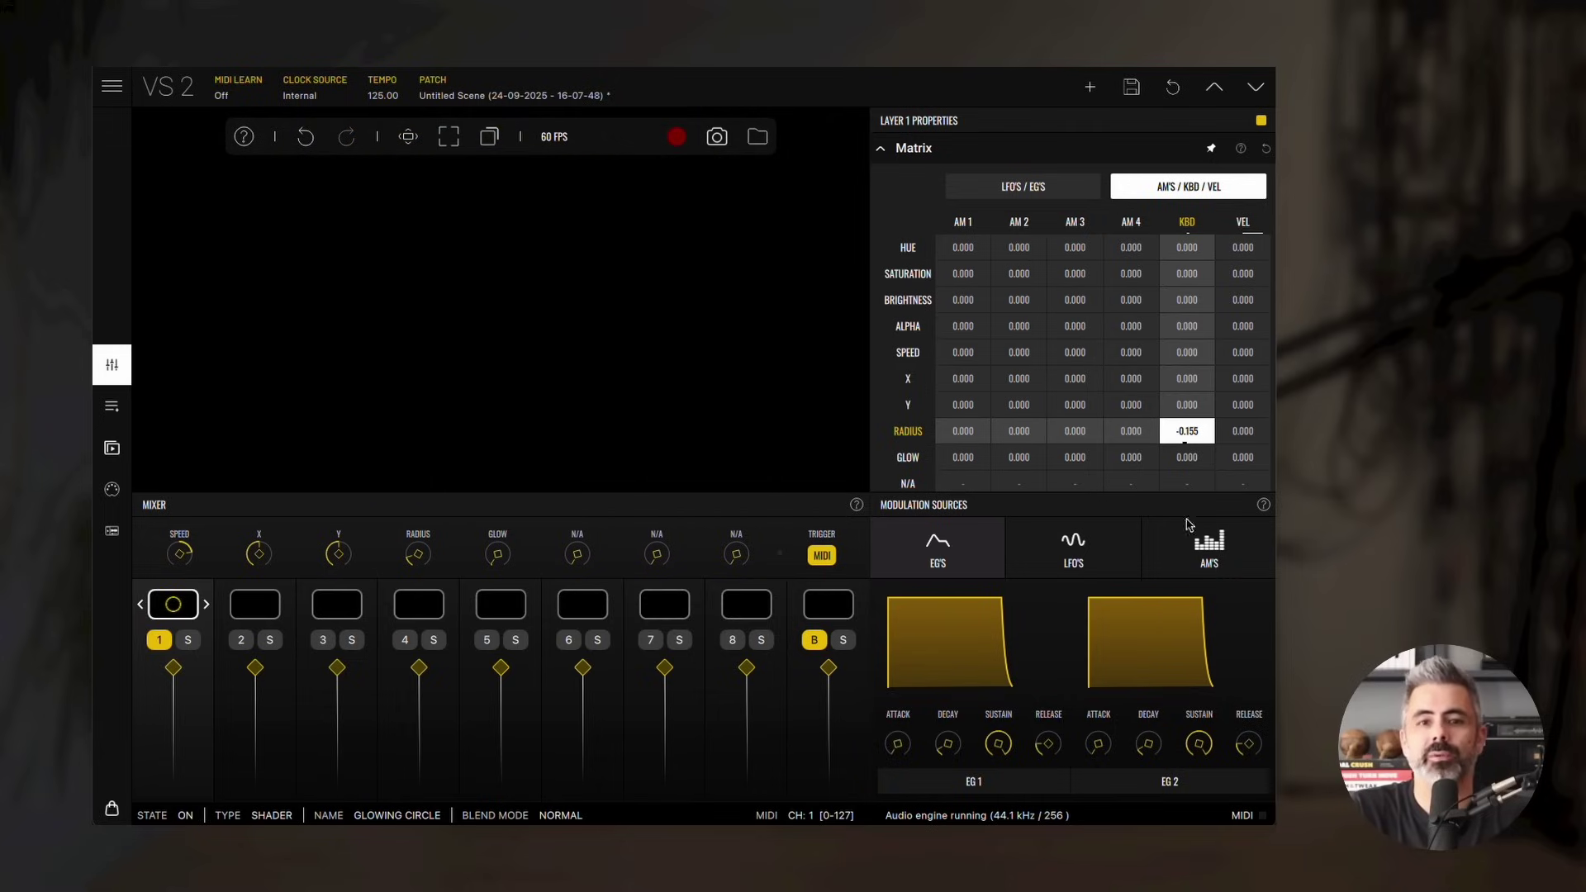
mouse_move(1039, 758)
left_mouse_down()
mouse_move(1056, 720)
mouse_move(1045, 748)
left_mouse_up()
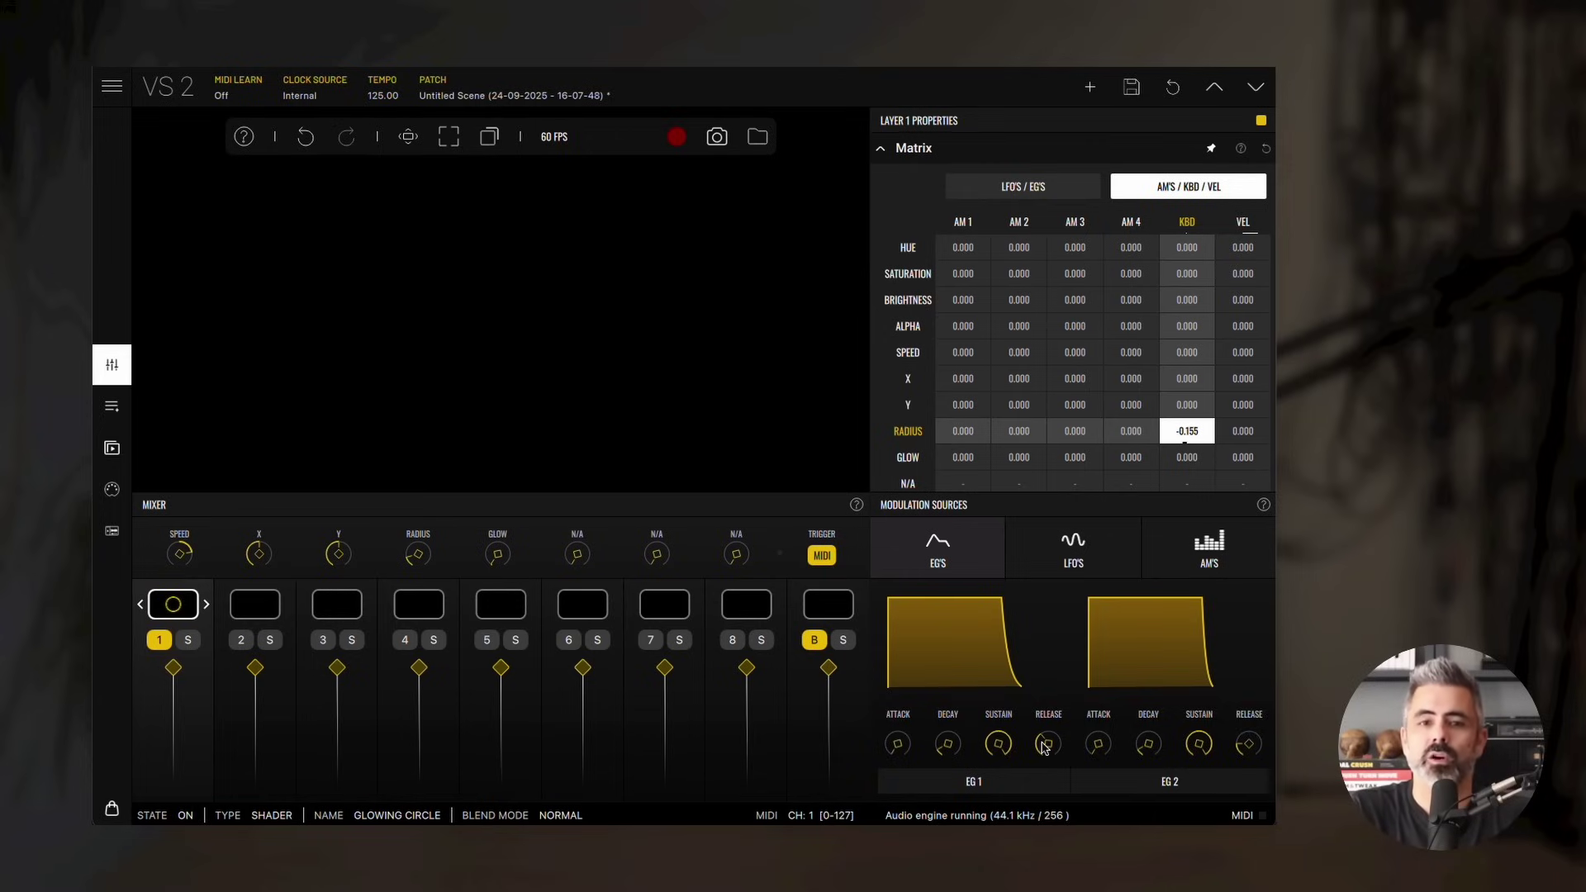
- Search 'eternal' in layer 2's Layer Material browser and load ETERNAL GOLD
left_click(256, 603)
double_click(256, 603)
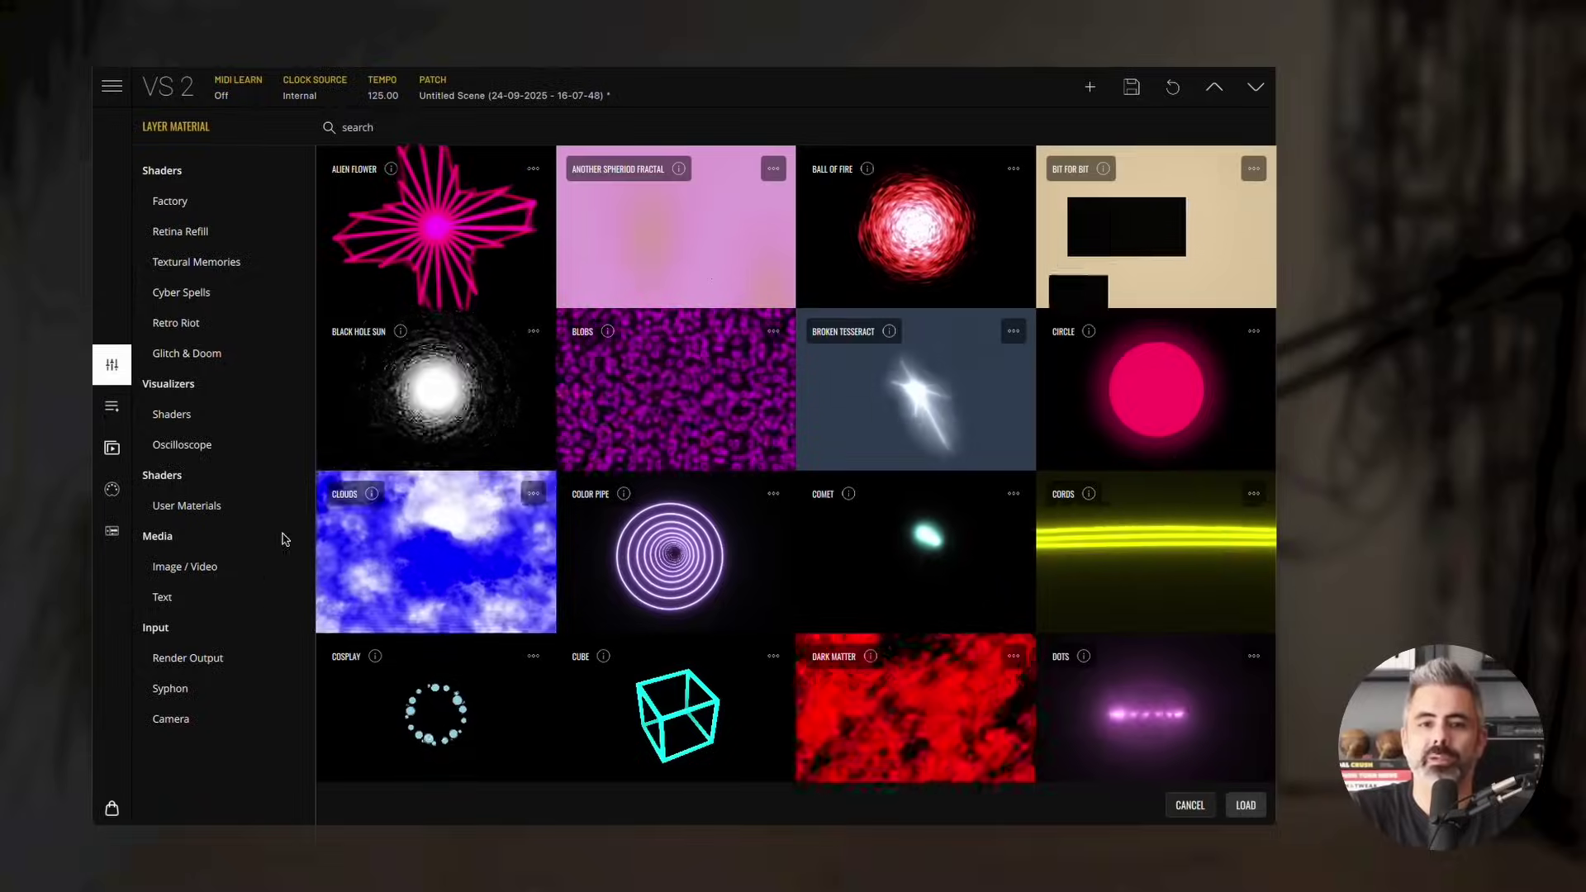
type("et")
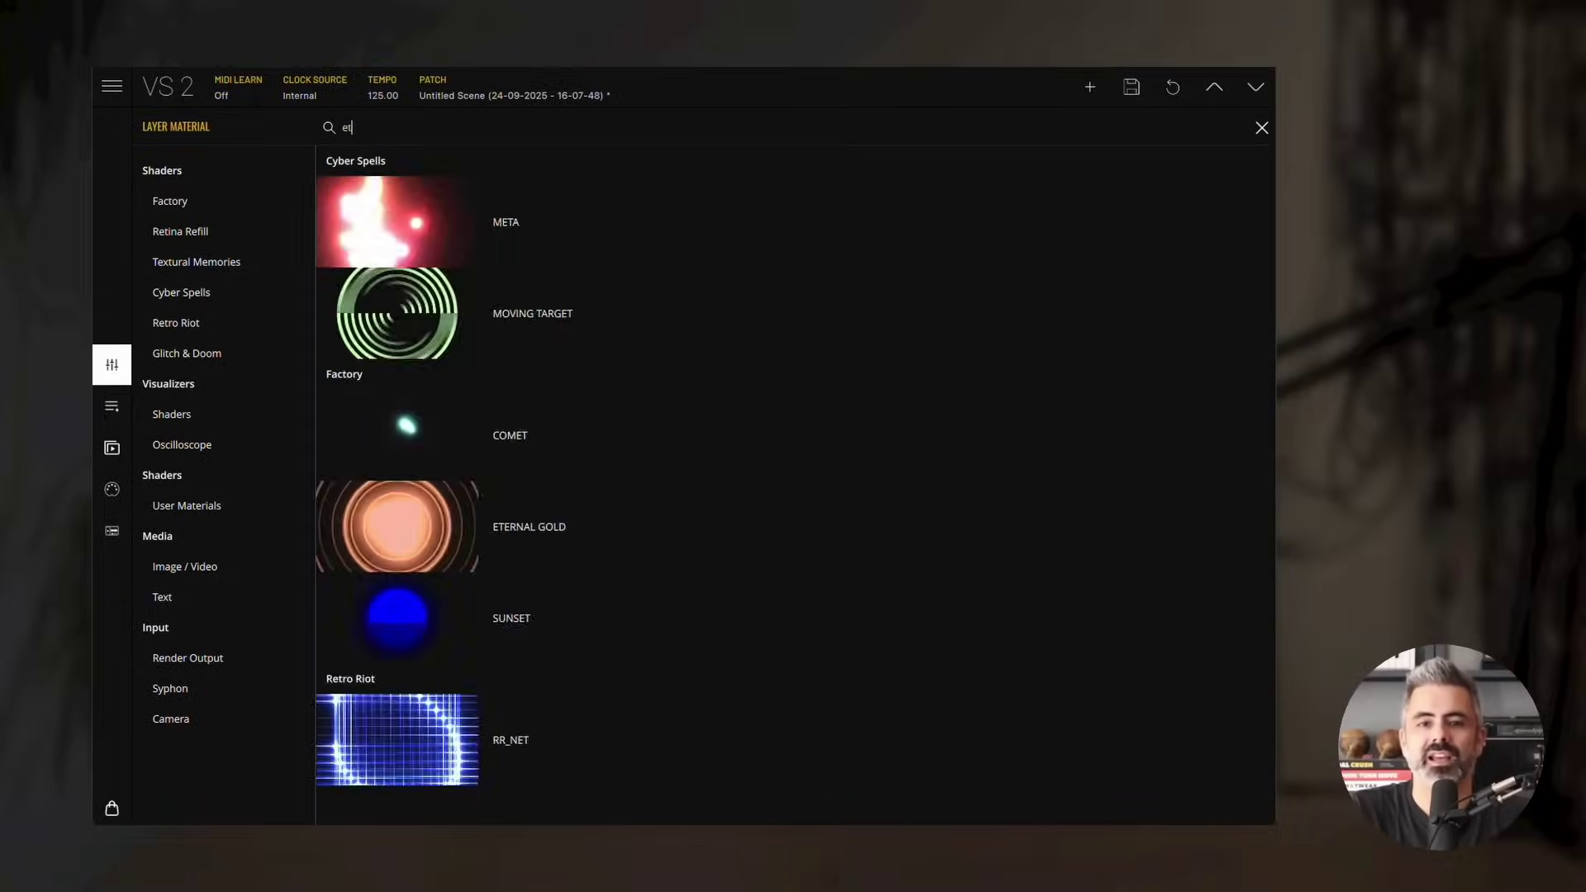
type("ernal")
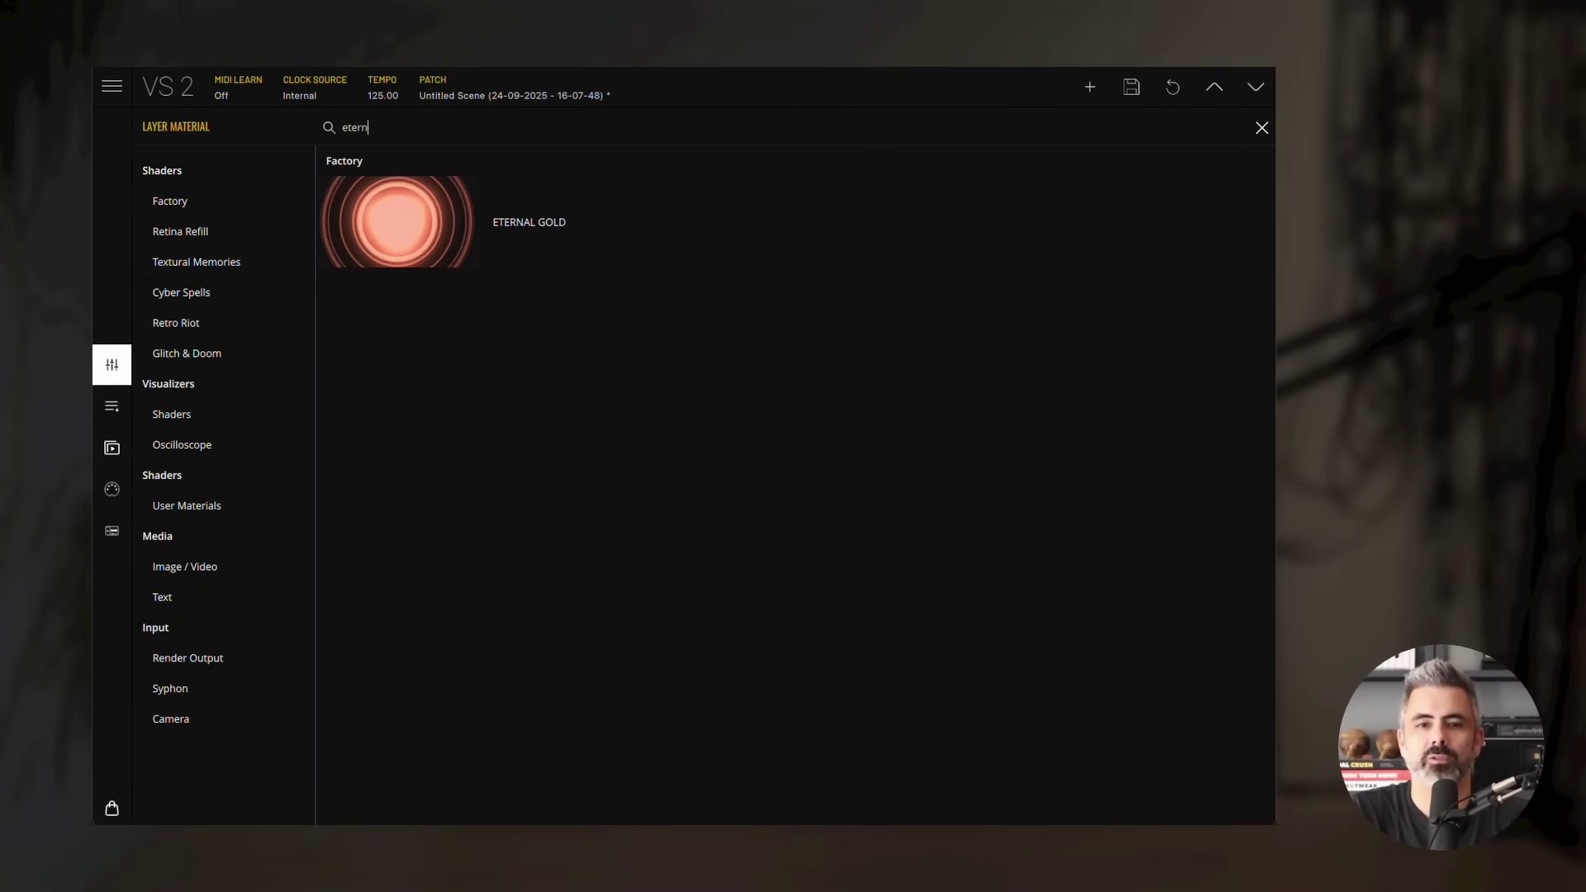
left_click(427, 213)
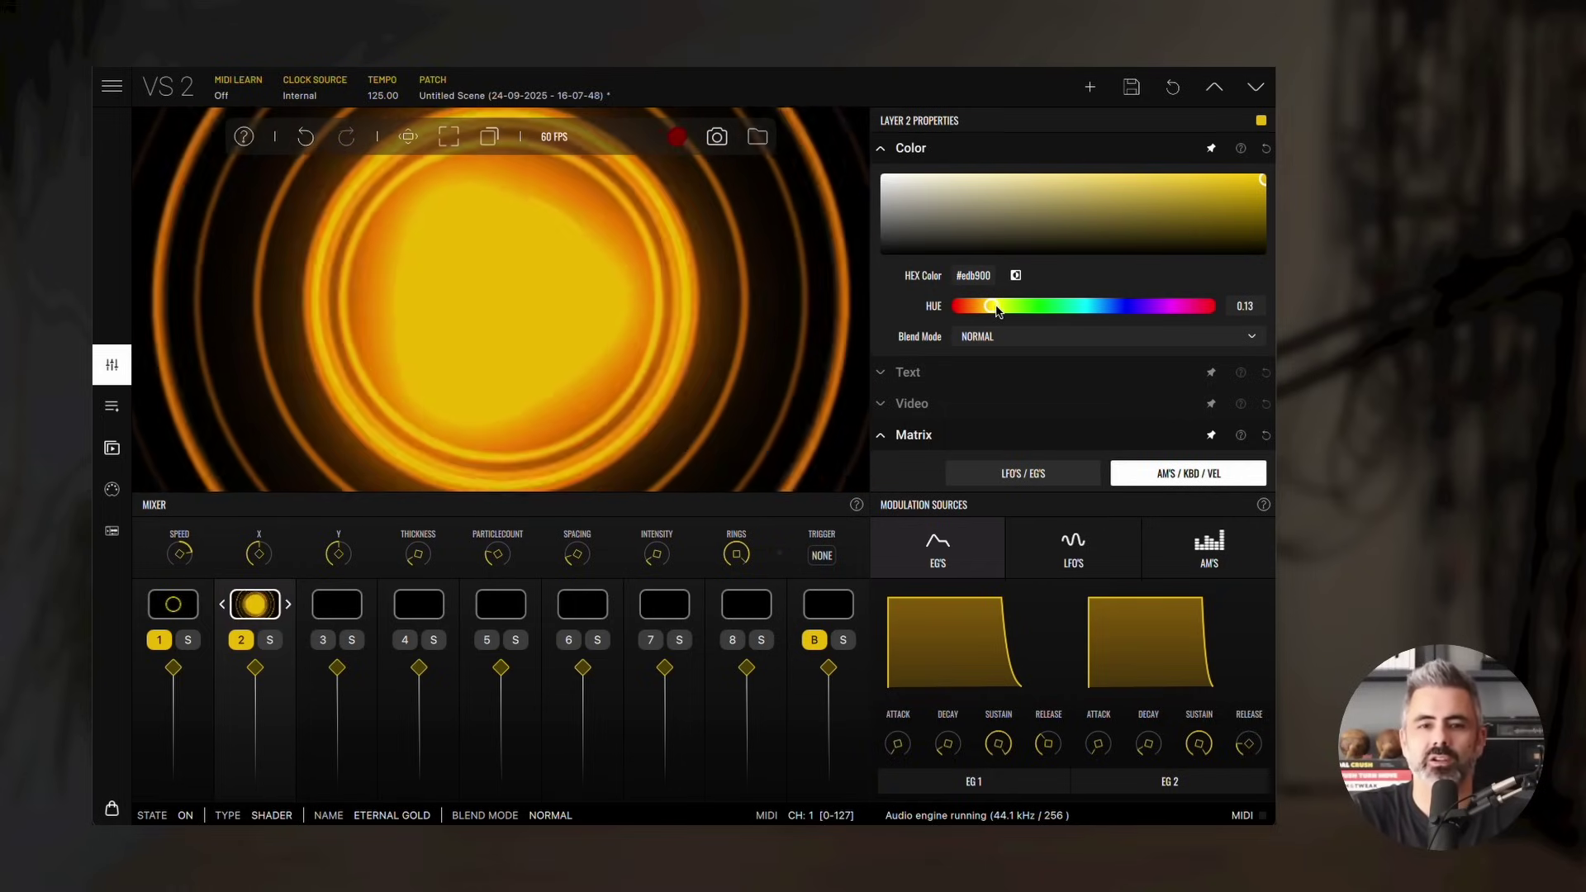
- Set layer 2's hue to 0.00 for red #ed0000, lower its fader, and solo it
left_click_drag(991, 306, 938, 312)
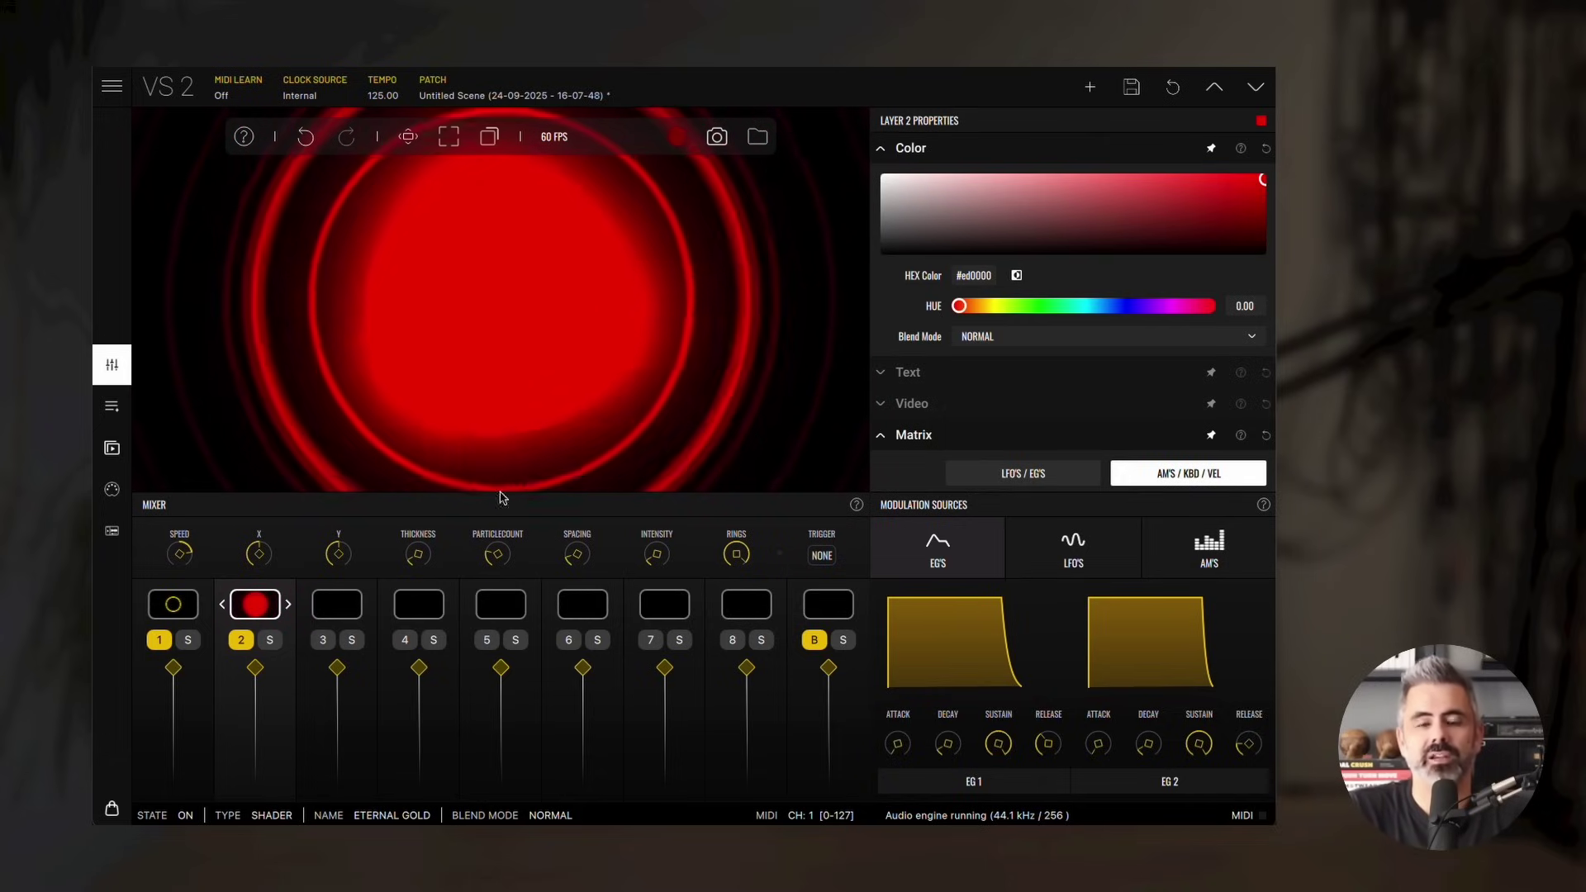
mouse_move(426, 567)
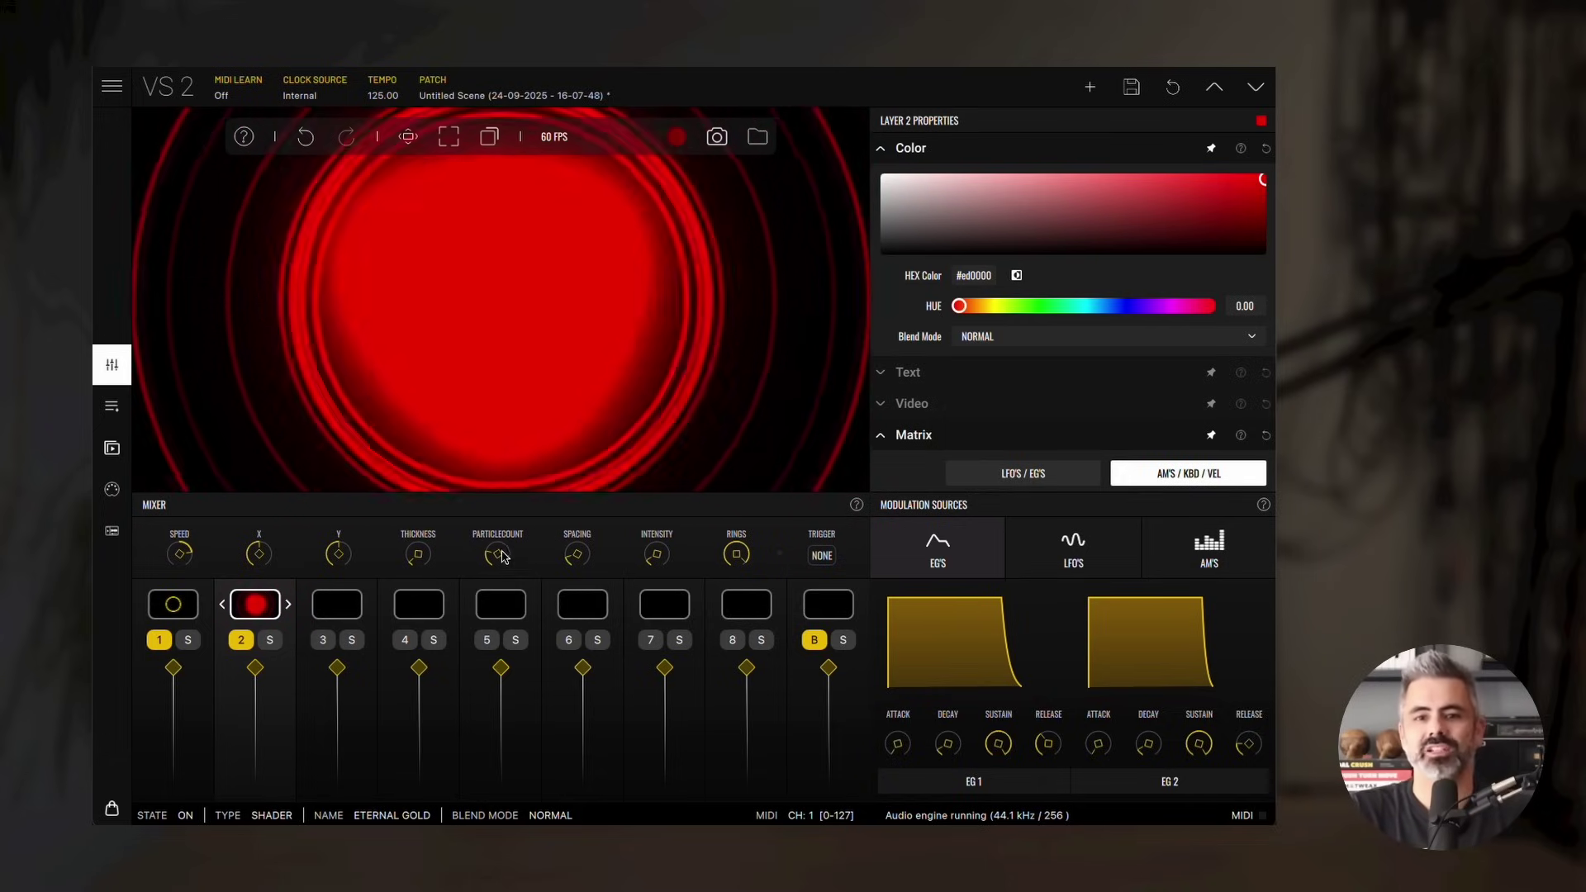
mouse_move(505, 581)
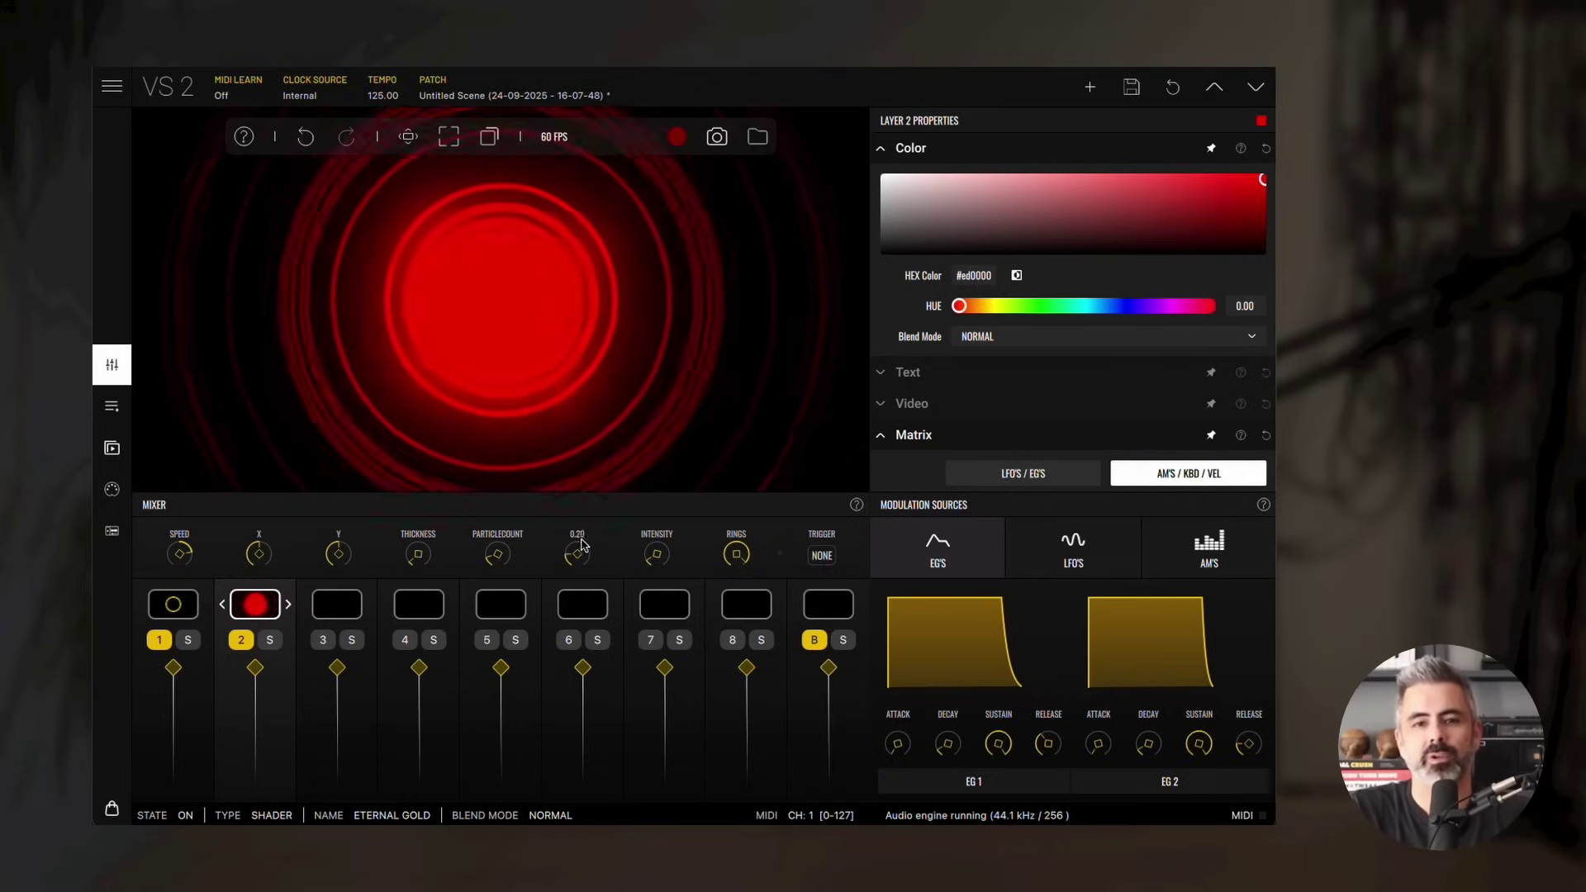
left_click_drag(255, 667, 259, 714)
left_click(269, 640)
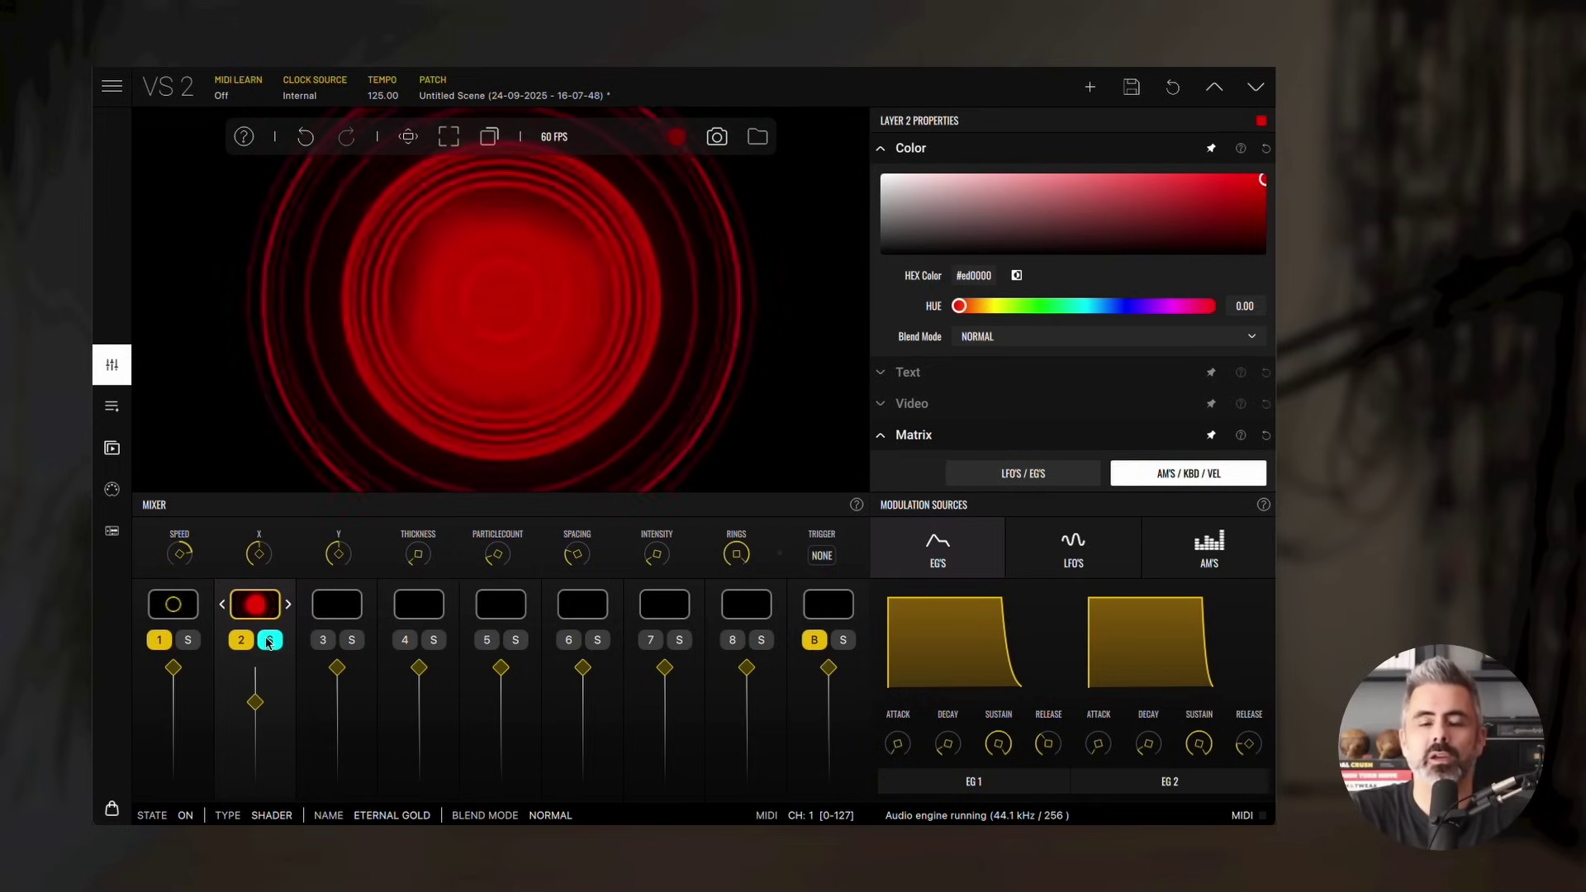
- Change layer 2's EG 1-to-Alpha amount from 1.000 to 0.000 and switch its solo off
left_click(950, 150)
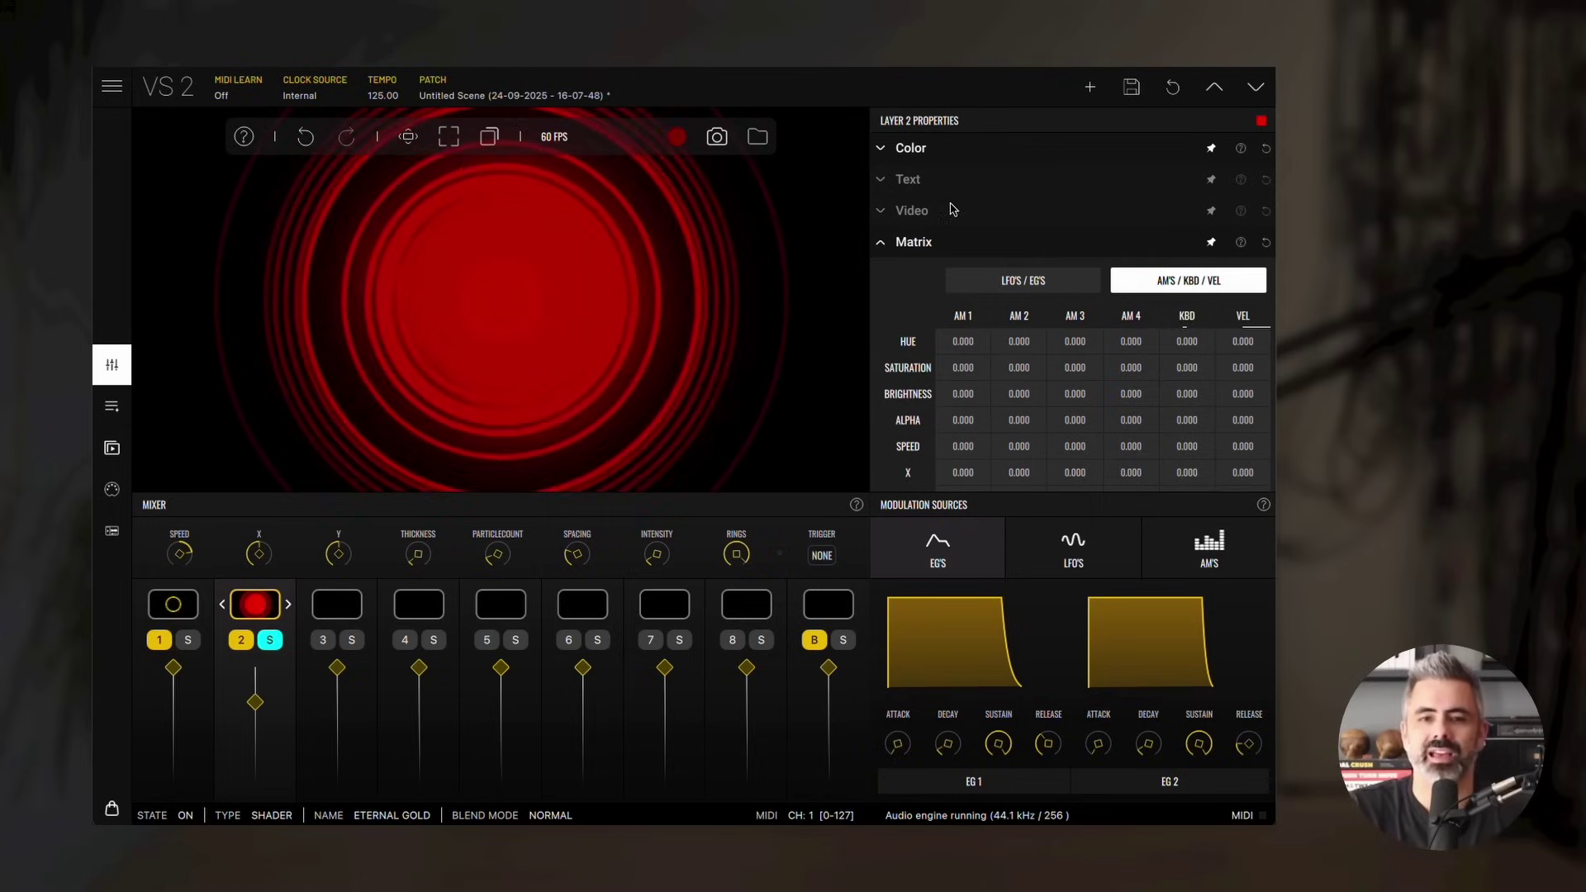
left_click(1051, 289)
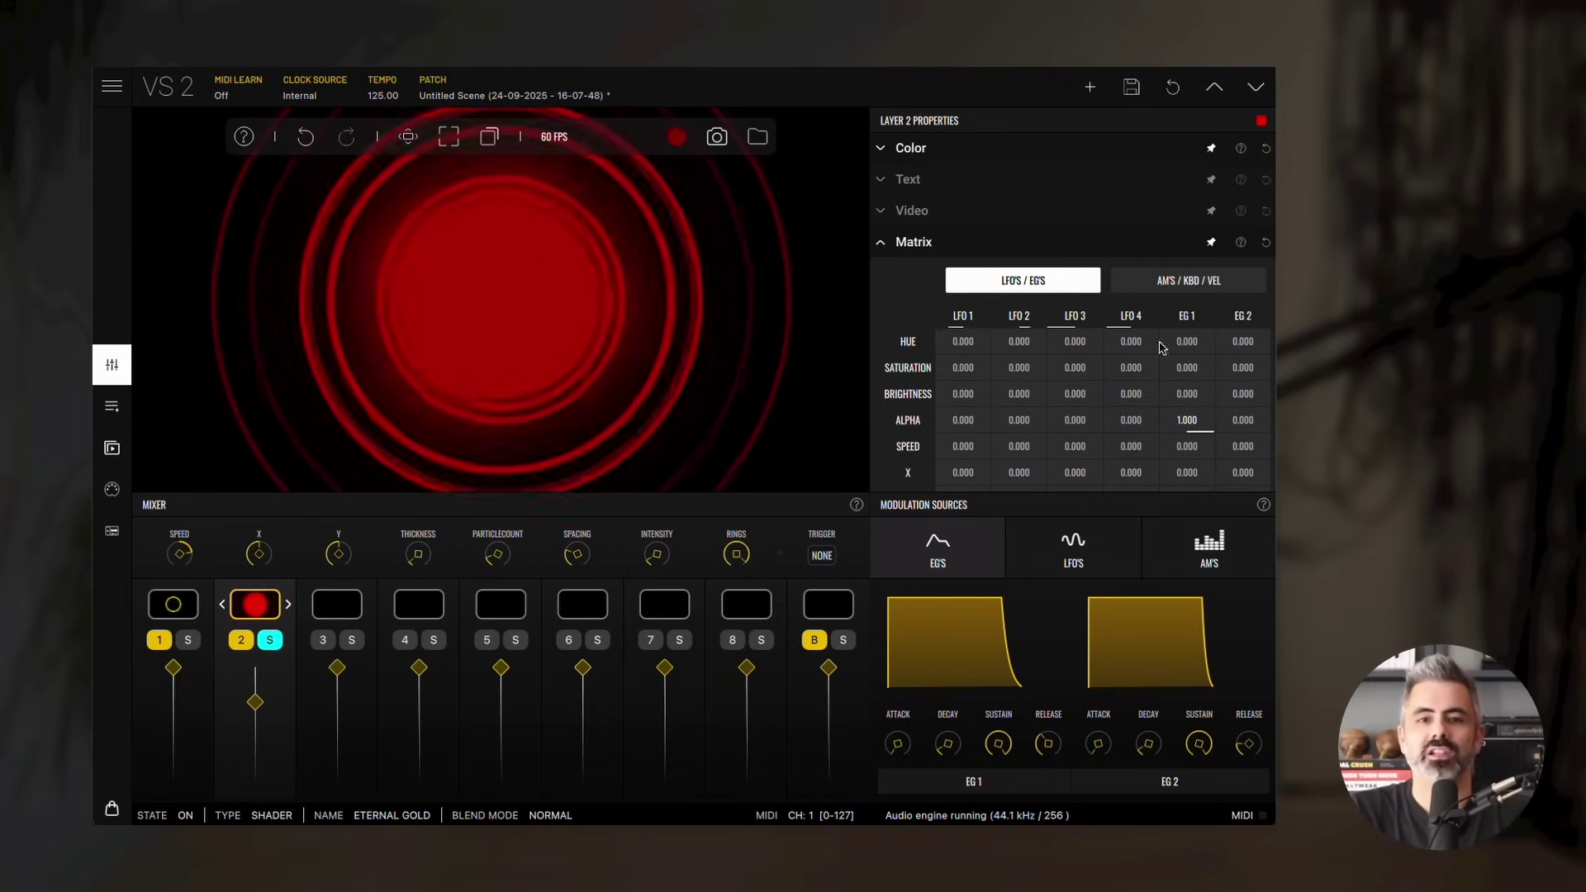
left_click_drag(1193, 423, 1198, 424)
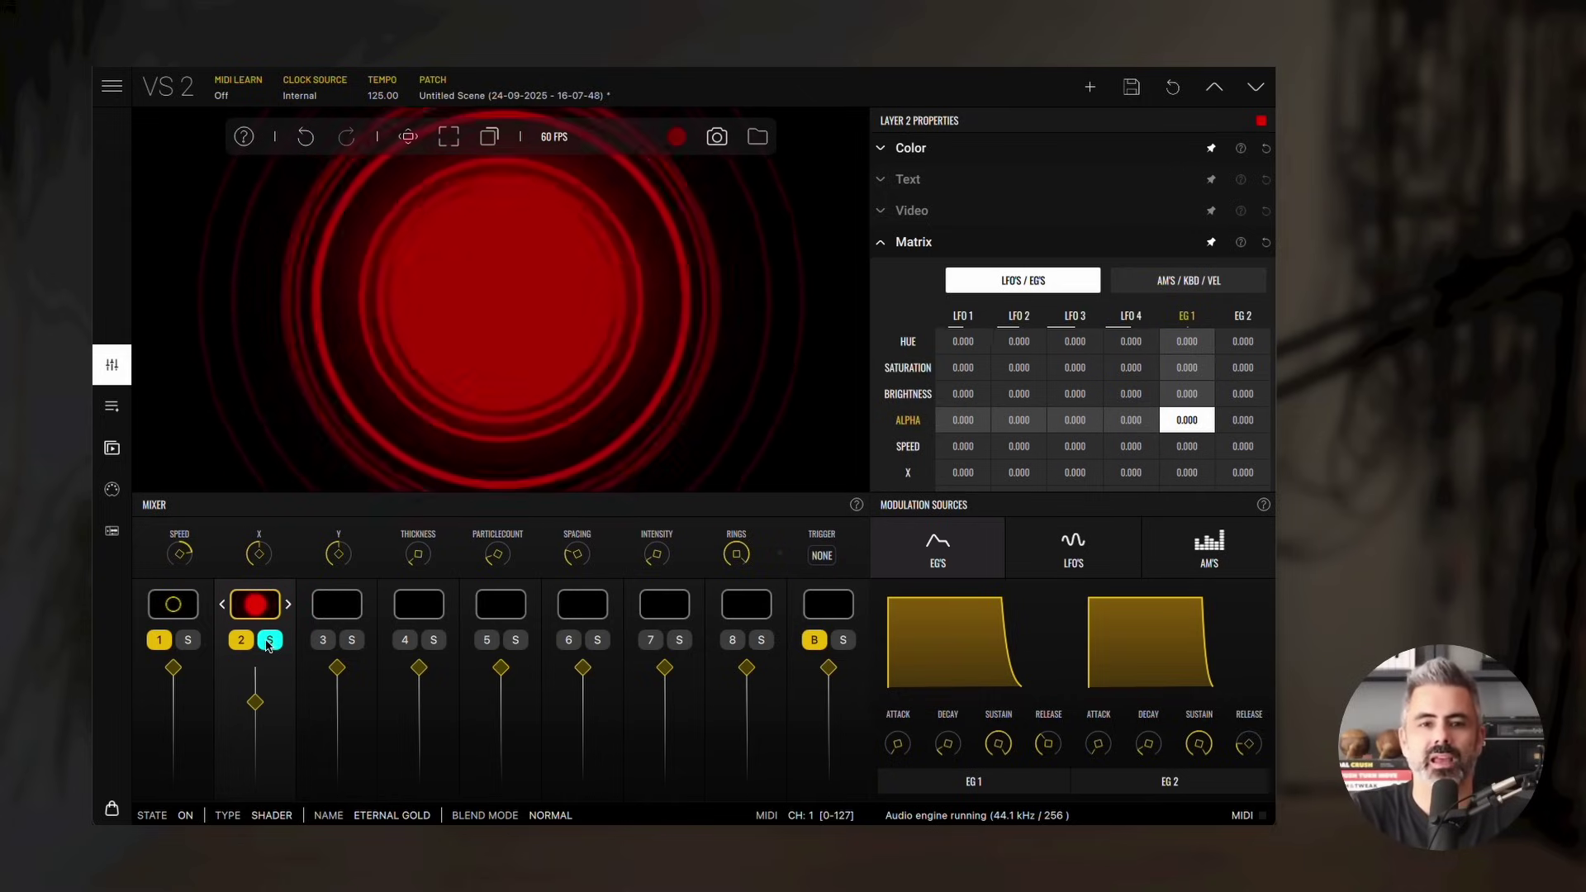
left_click(268, 642)
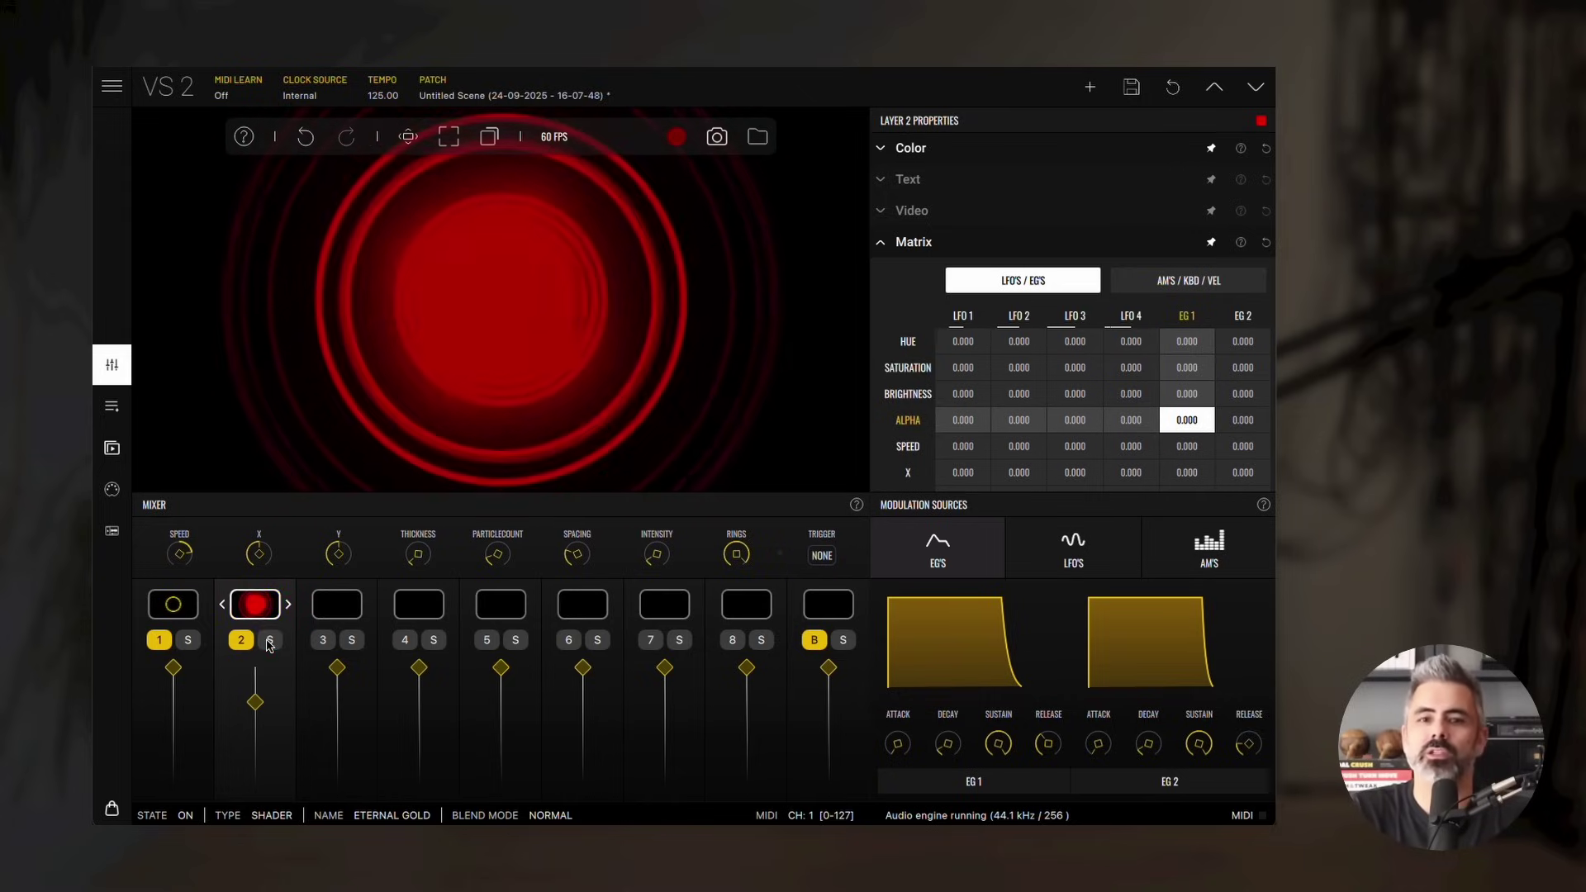